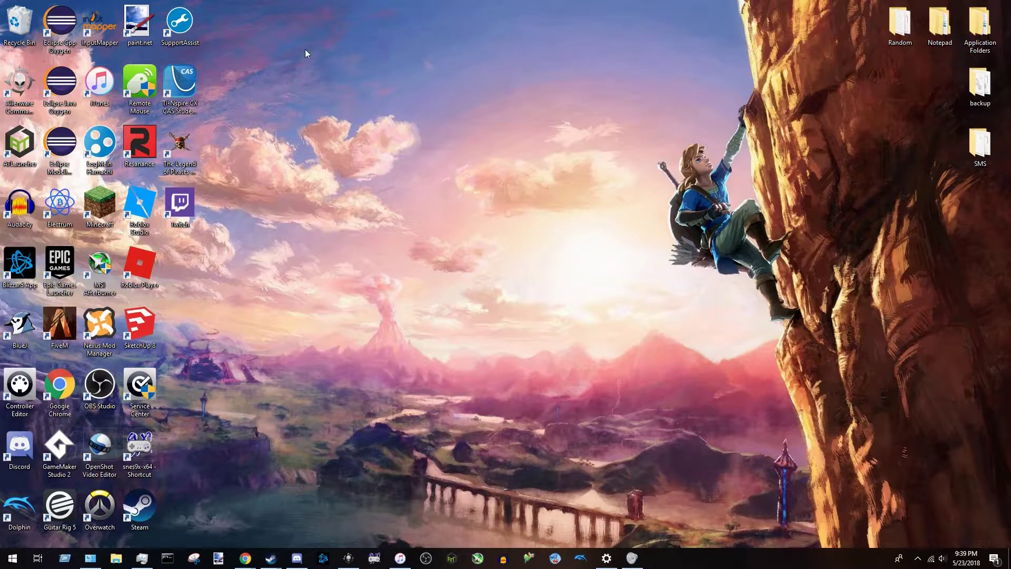
Bring up the Chrome window and switch to the NarryG/dolphin Releases tab
left_click_drag(320, 57, 524, 191)
mouse_move(245, 558)
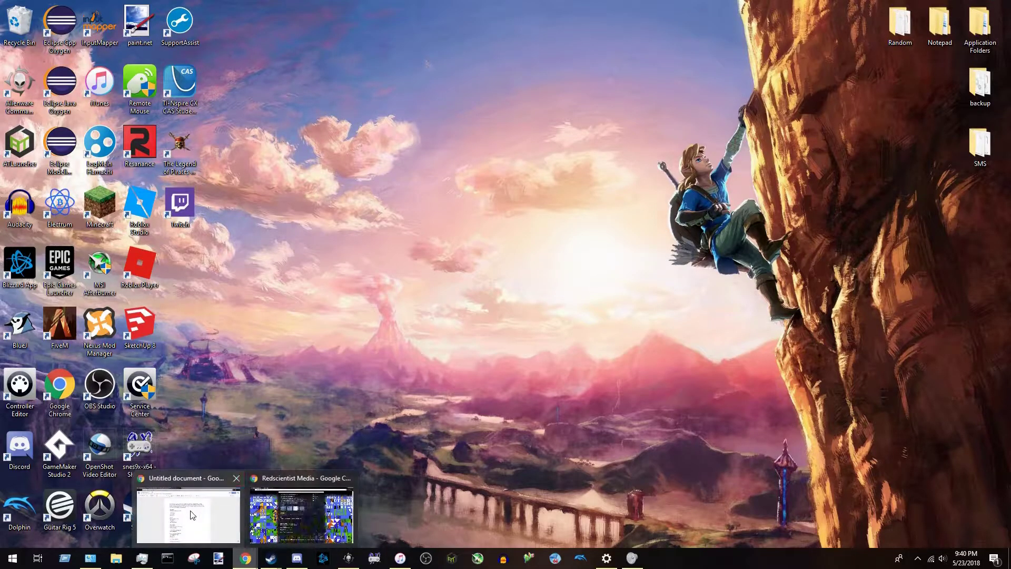
left_click(300, 509)
left_click(79, 6)
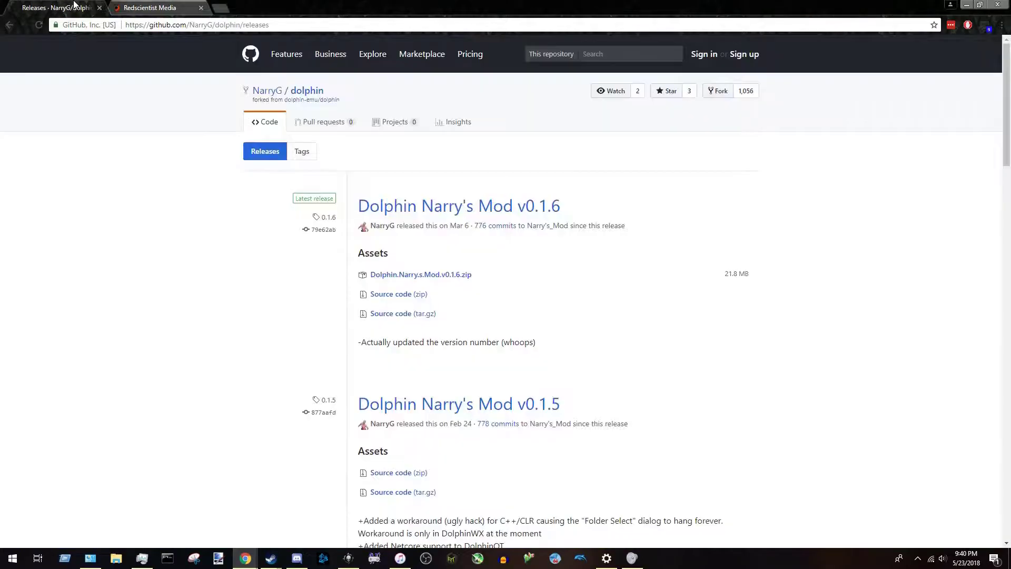
left_click(139, 8)
left_click(71, 6)
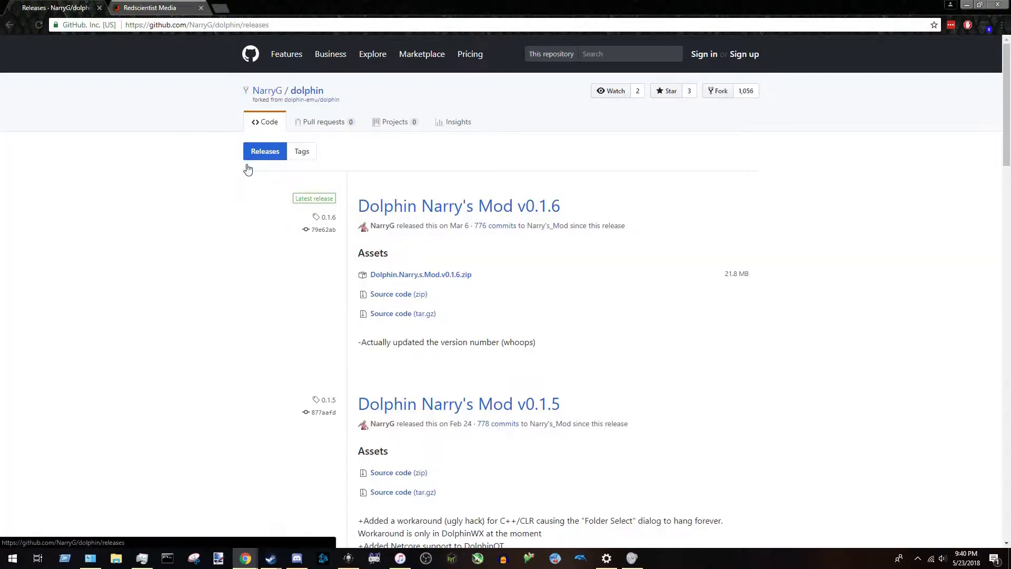
Highlight the Dolphin.Narry.s.Mod.v0.1.6.zip download of the latest release
scroll(347, 226, "down", 1)
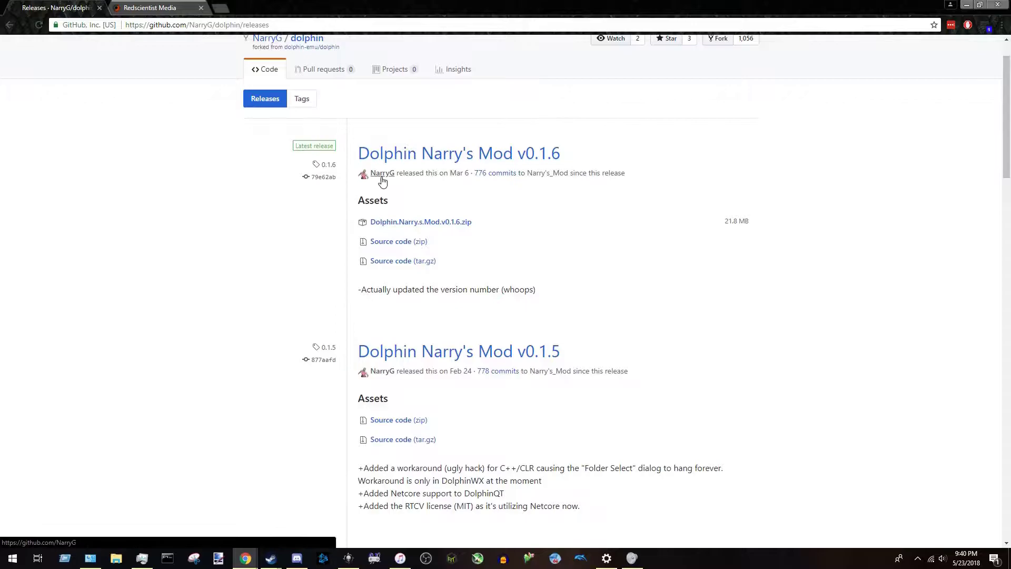
scroll(416, 233, "up", 1)
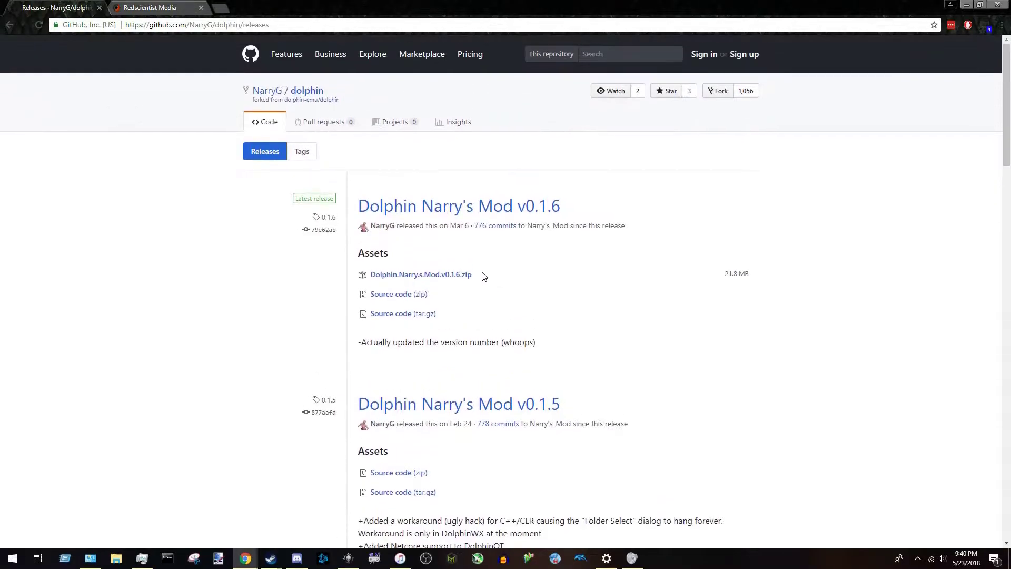
left_click_drag(480, 275, 366, 272)
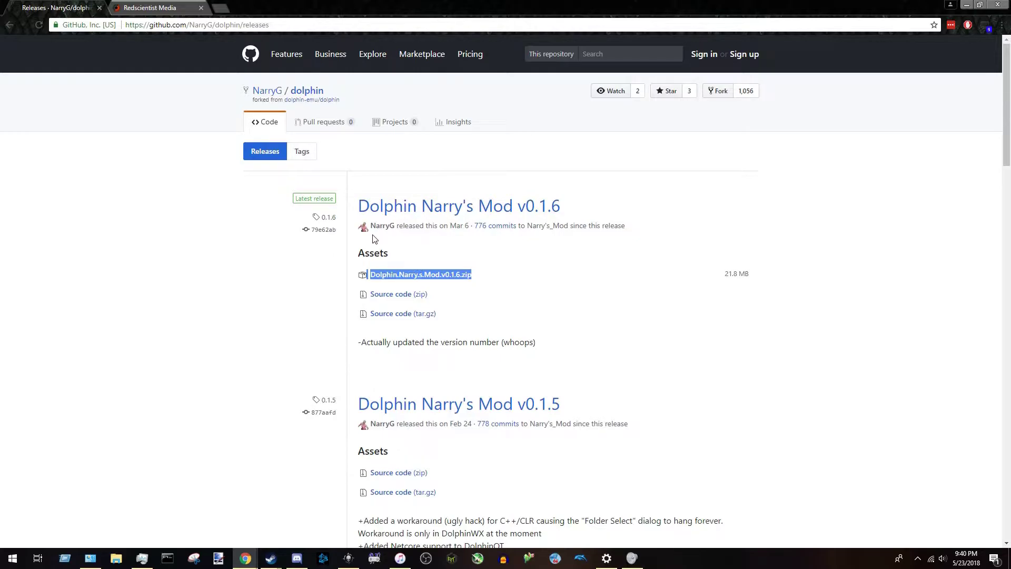
Show the Redscientist Media RTC page's Links section with the RTC Launcher 3.20 download
left_click(145, 12)
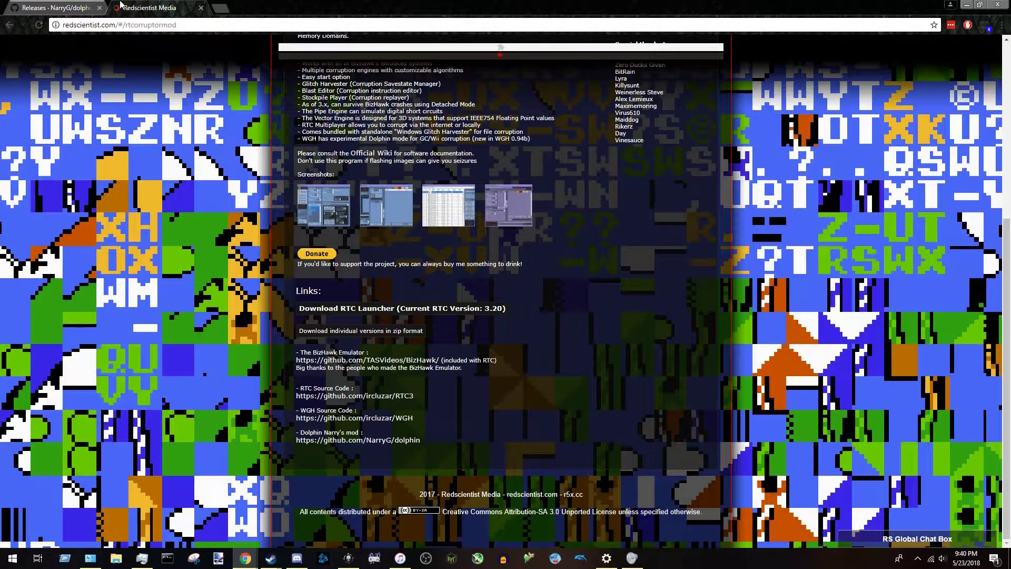
scroll(244, 362, "up", 5)
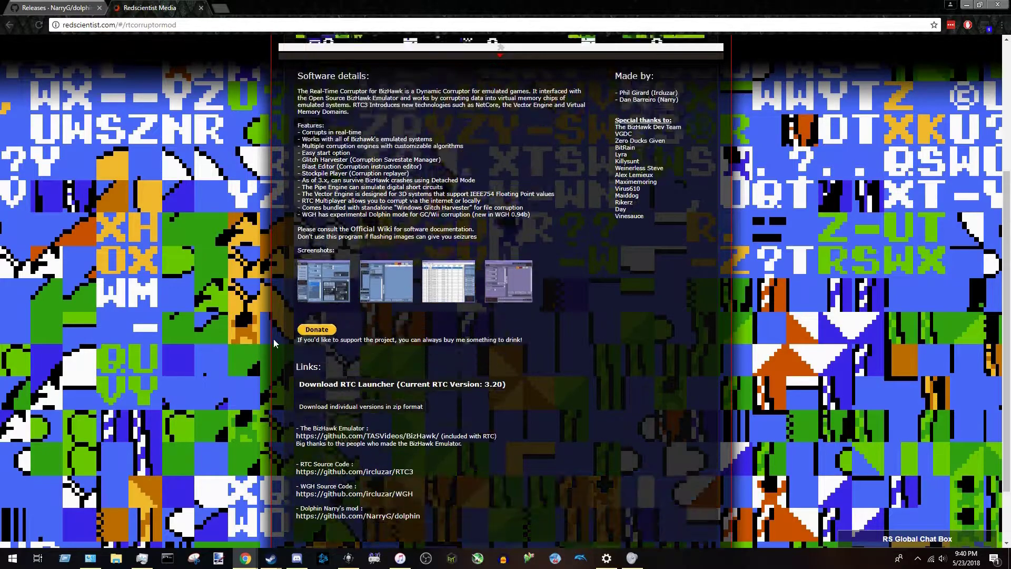
scroll(352, 150, "down", 1)
scroll(353, 150, "up", 1)
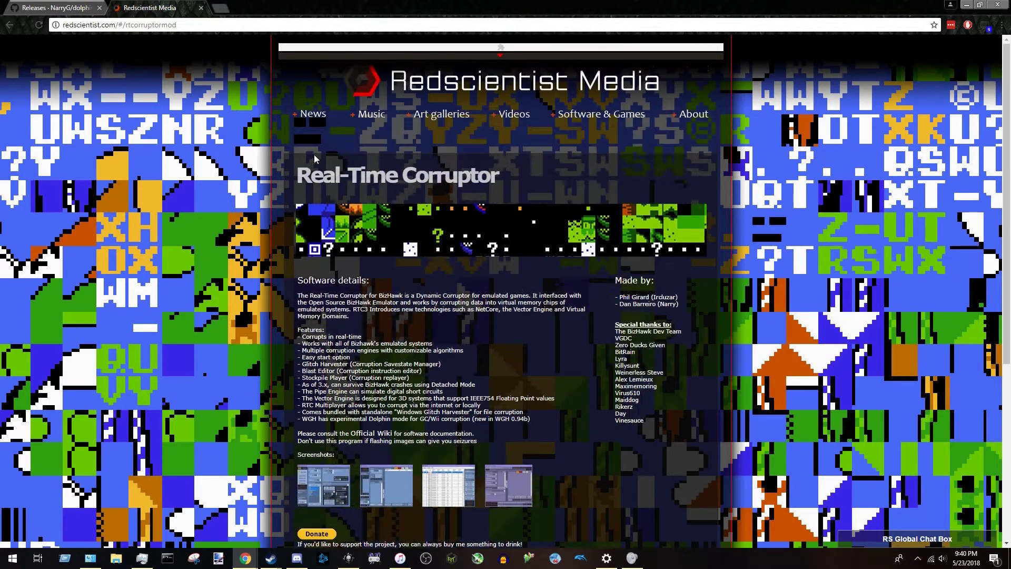
scroll(316, 158, "down", 2)
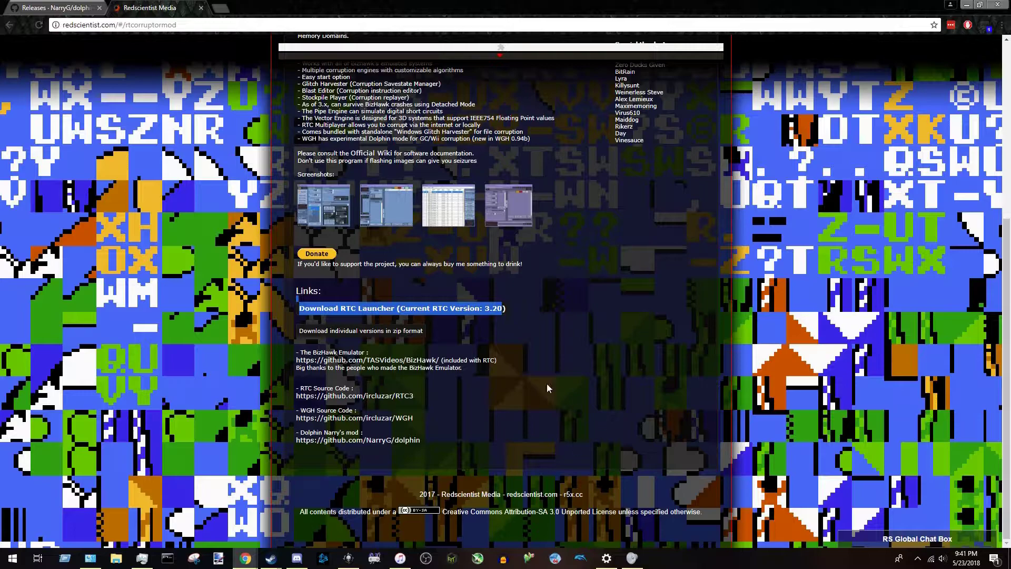
Launch Dolphin.exe from Application Folders > Corruptions > Dolphin Narry's Mod and enlarge its window
left_click(966, 4)
double_click(981, 26)
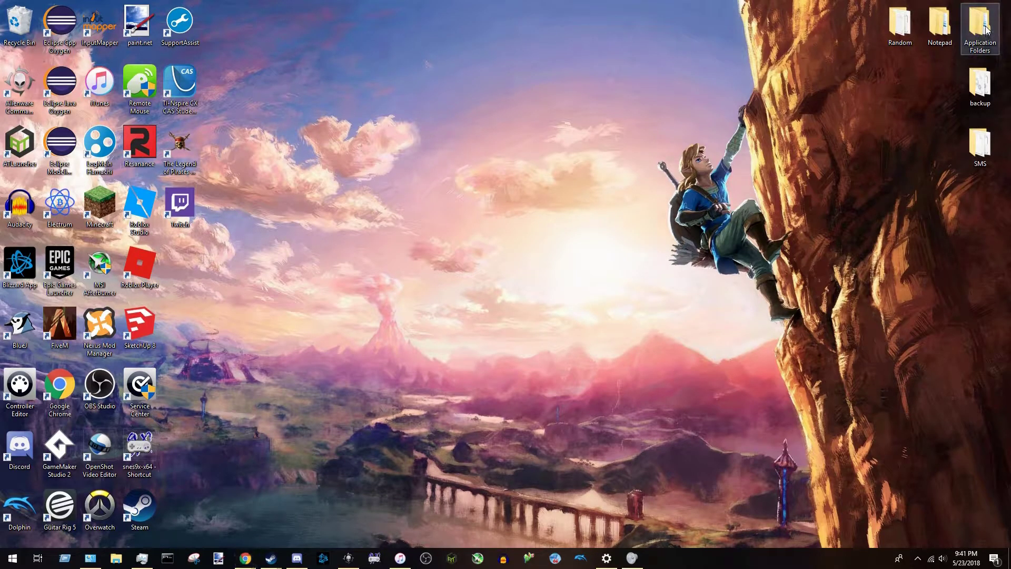
double_click(562, 149)
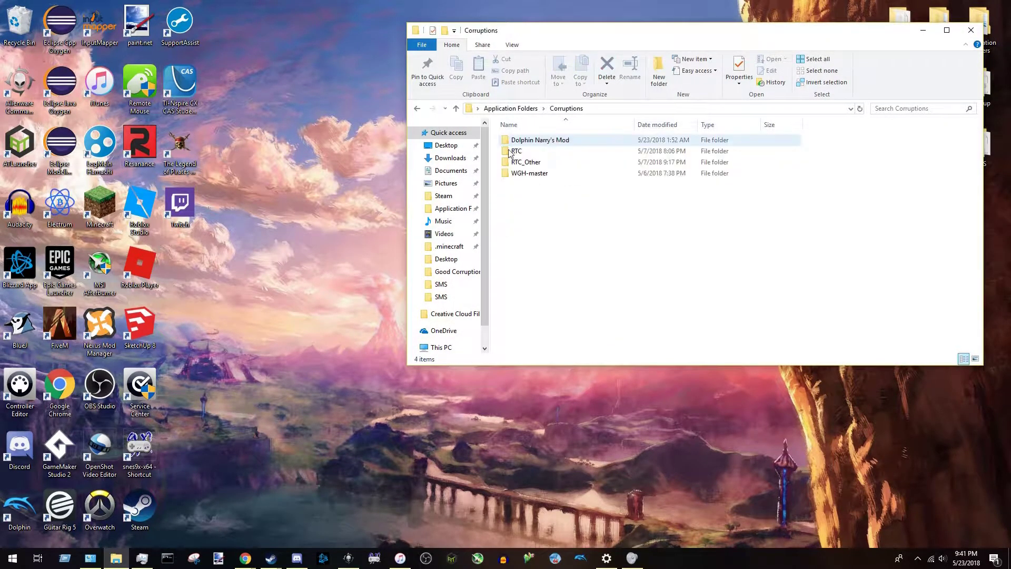
double_click(537, 141)
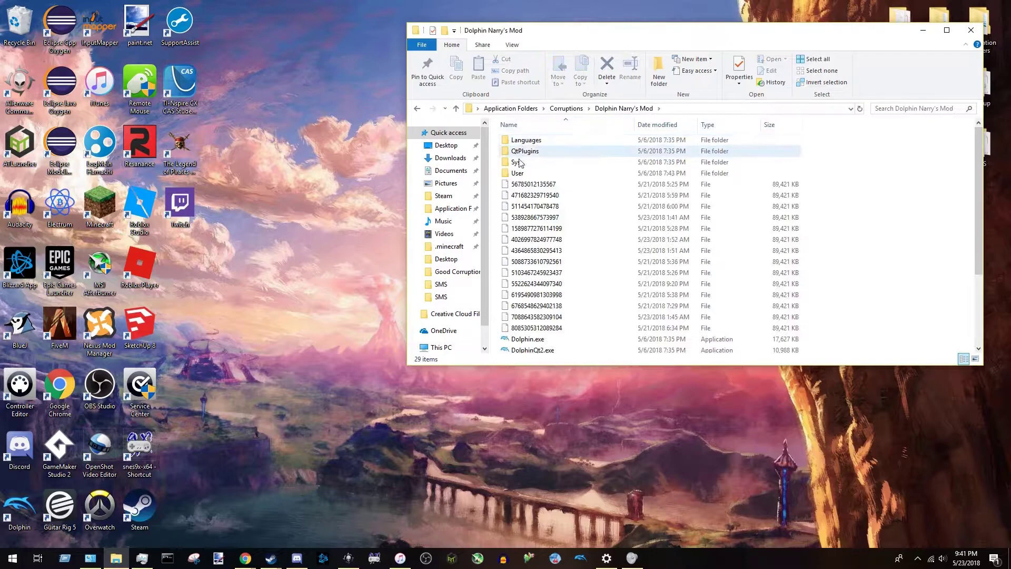
scroll(557, 238, "down", 3)
double_click(527, 247)
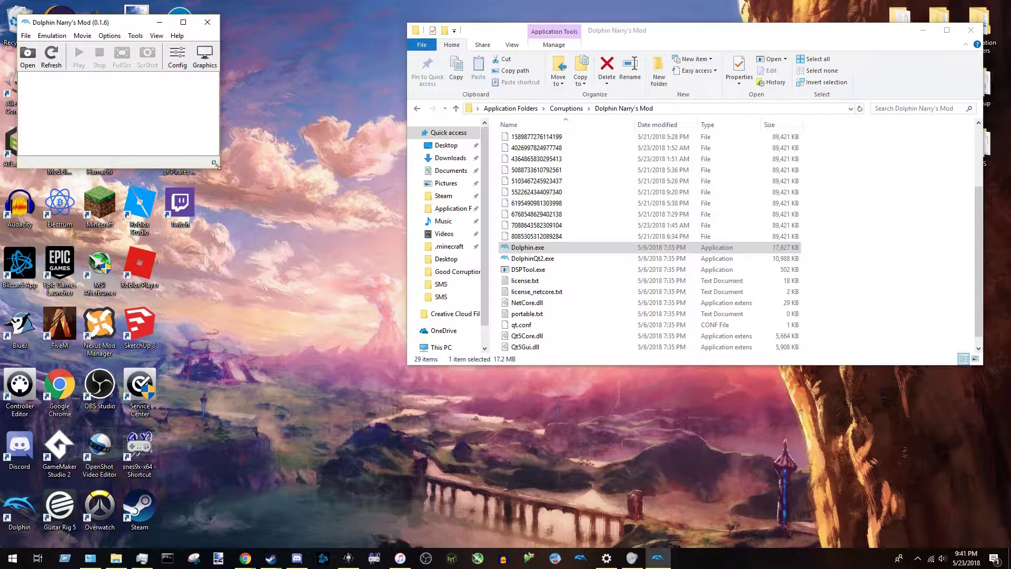
mouse_move(215, 165)
left_mouse_down()
mouse_move(352, 252)
mouse_move(424, 254)
mouse_move(379, 285)
mouse_move(417, 177)
mouse_move(373, 264)
mouse_move(429, 237)
mouse_move(270, 135)
mouse_move(218, 166)
left_mouse_up()
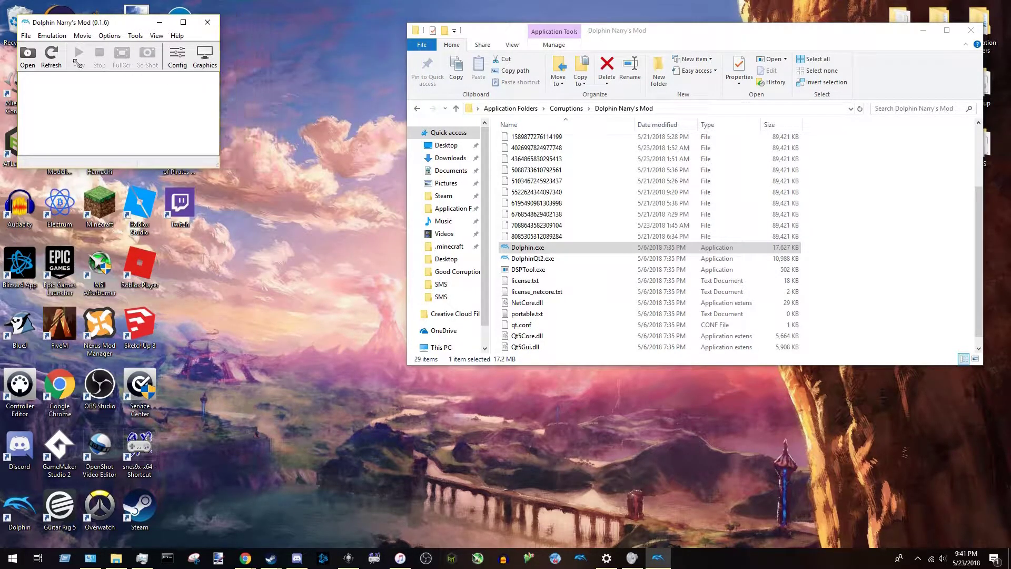
Choose Super Mario Sunshine (USA).iso from the SMS folder as the game to load
left_click(29, 70)
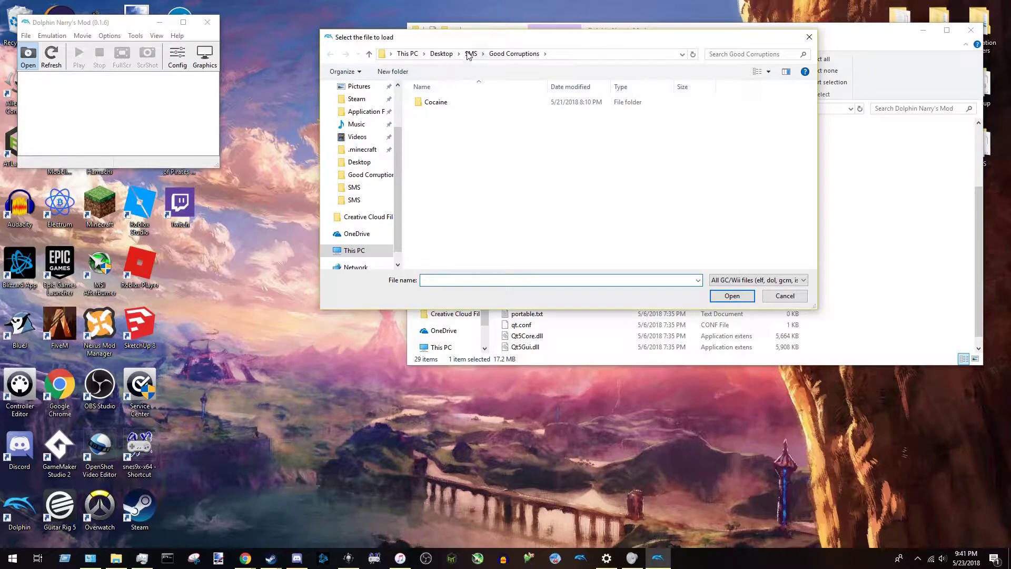
left_click(471, 54)
left_click(448, 135)
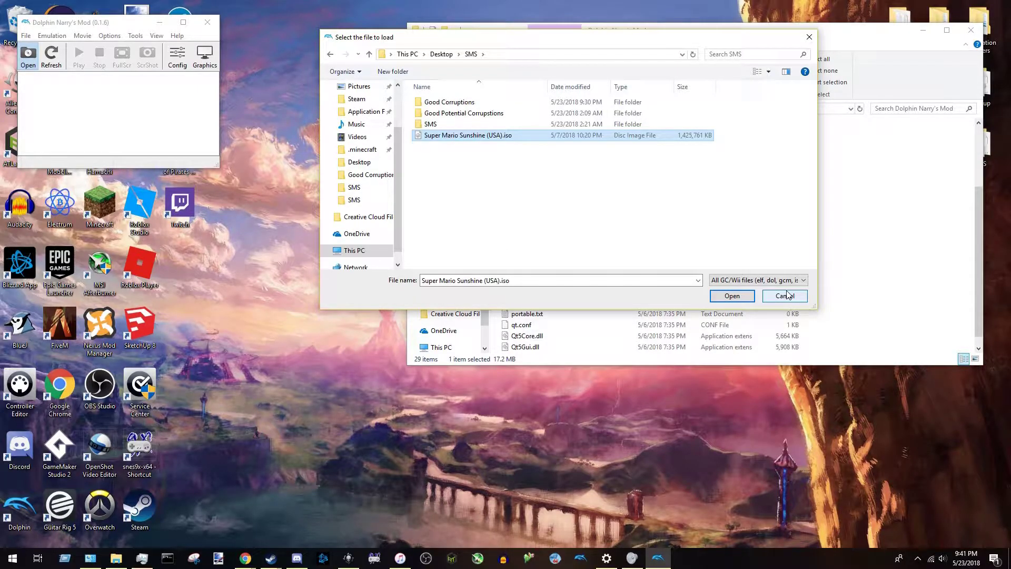
Boot the game, move its window to centre-left, and pass the title screen
left_click(735, 297)
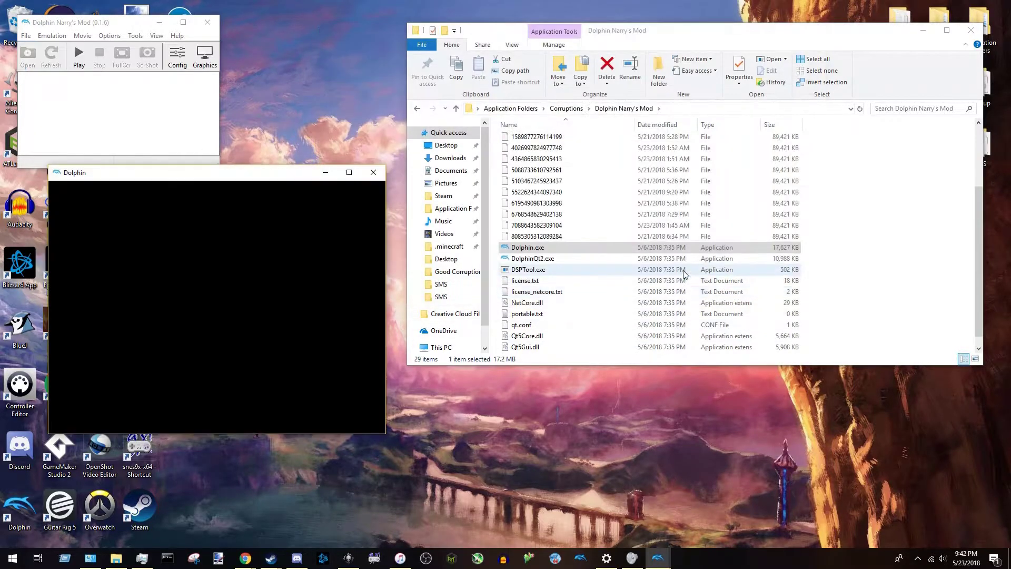
left_click_drag(211, 180, 353, 122)
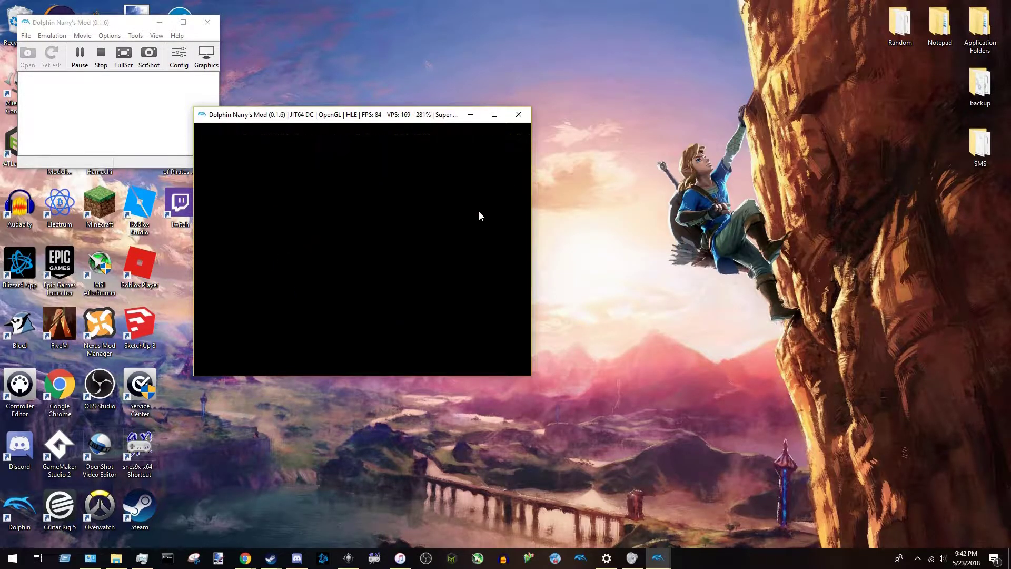
key("Return")
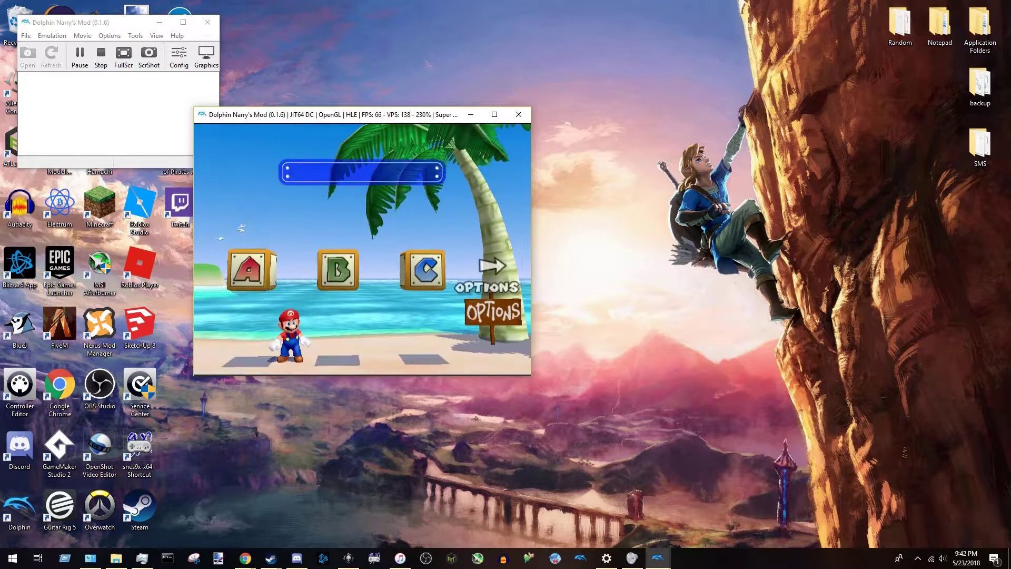
Start from save file A and skip the intro into Delfino Plaza gameplay
key("x")
key("x")
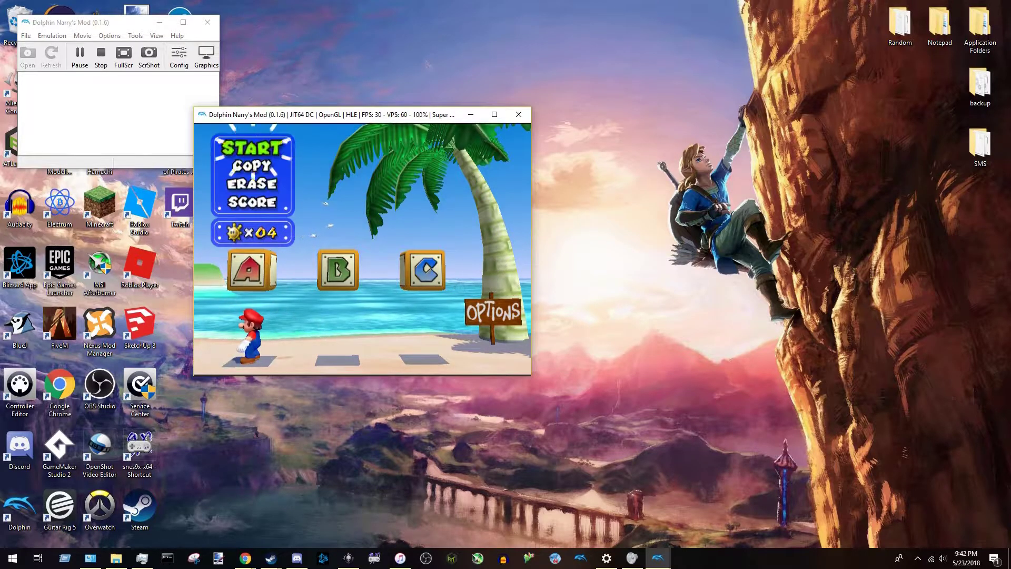
key("x")
key("Tab")
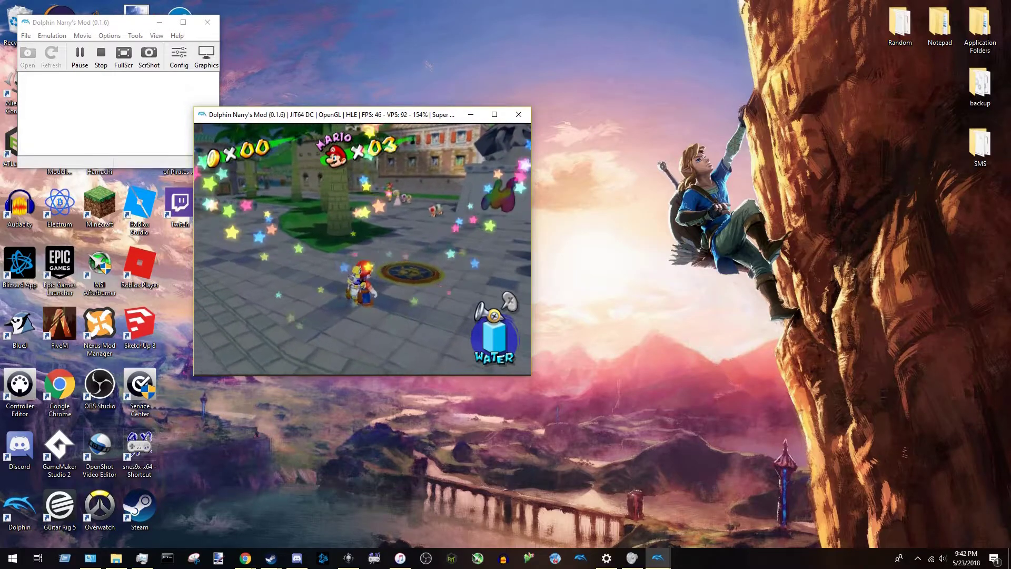
key("Tab")
key("Tab")
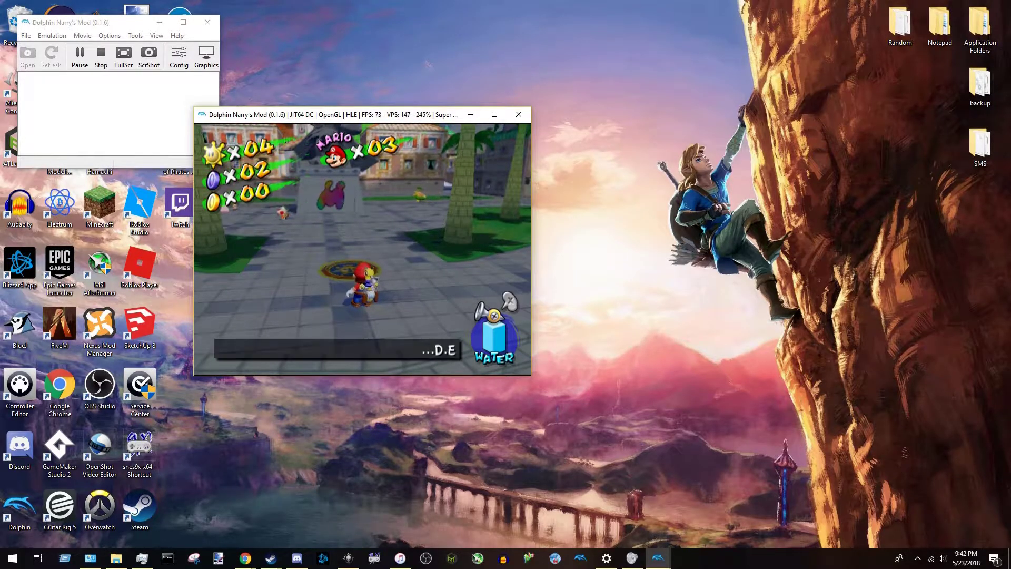
key("Tab")
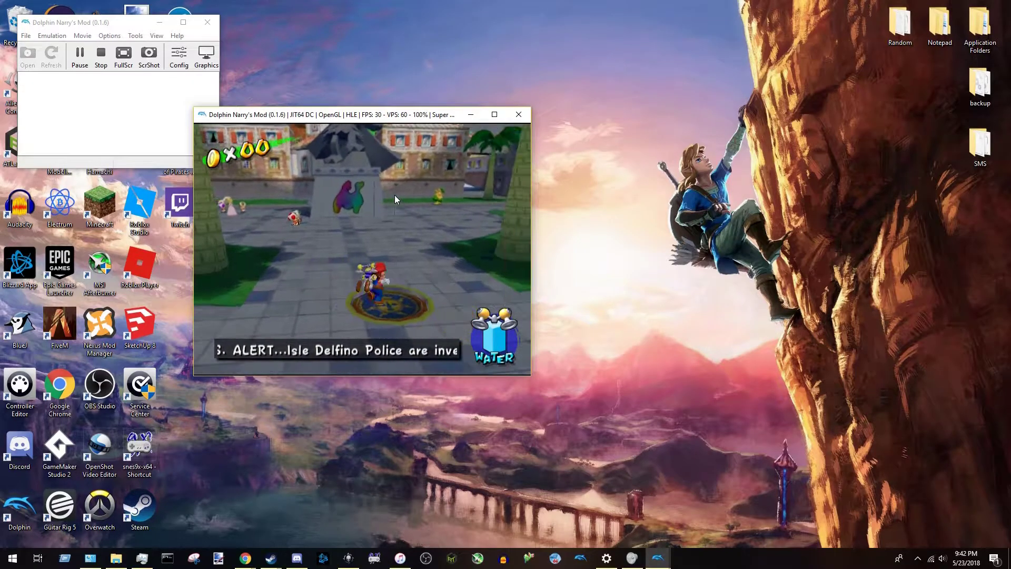
Save the current game state over video savestate.sav in the SMS folder
left_click(51, 35)
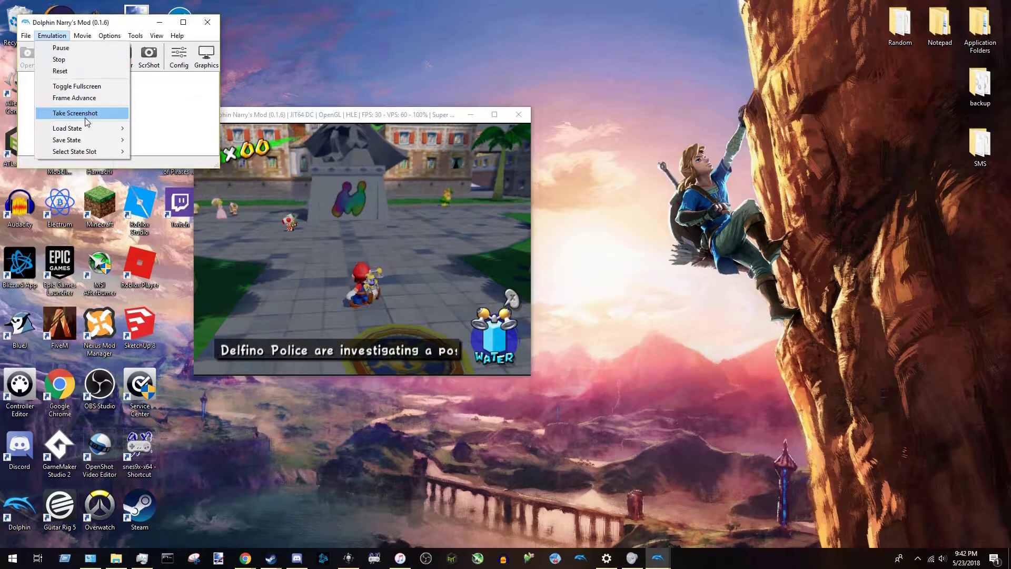
mouse_move(82, 129)
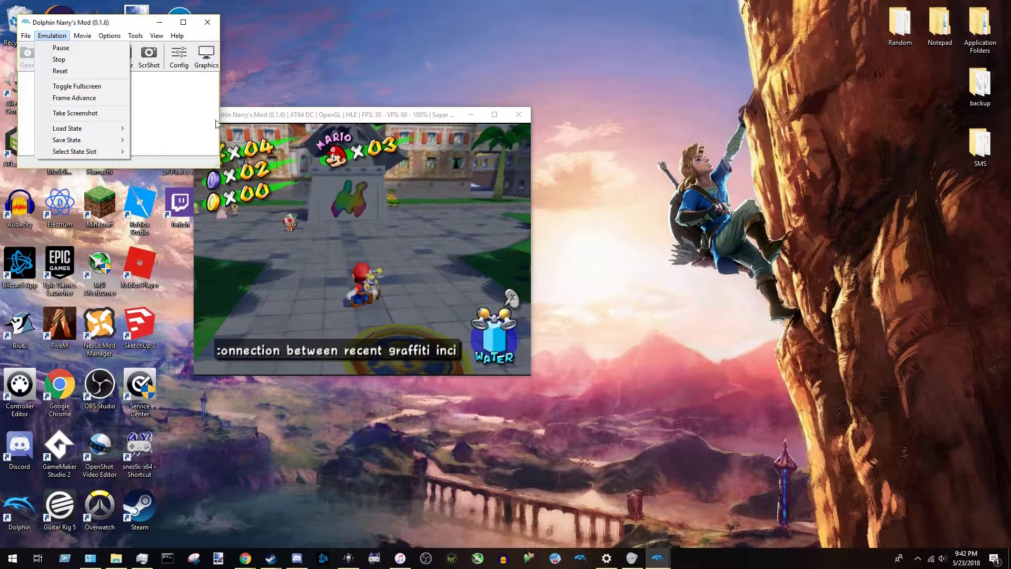
left_click(48, 35)
left_click(49, 35)
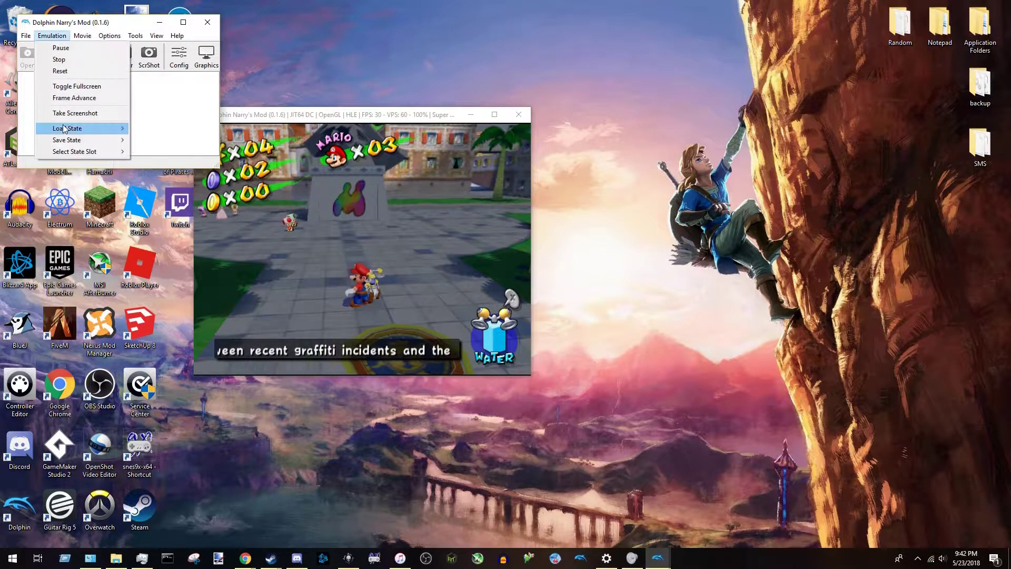
mouse_move(79, 140)
left_click(160, 140)
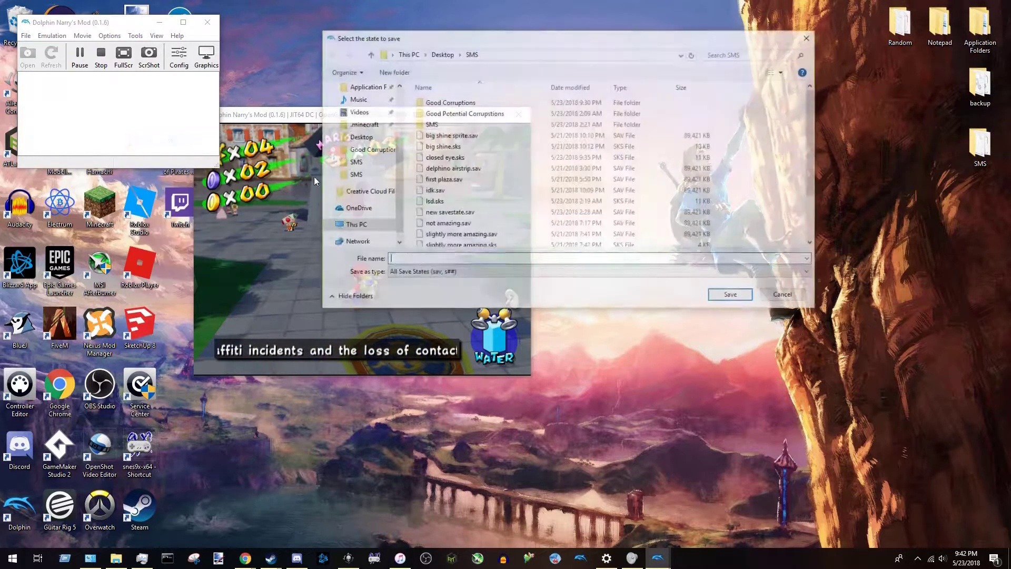
scroll(449, 140, "down", 2)
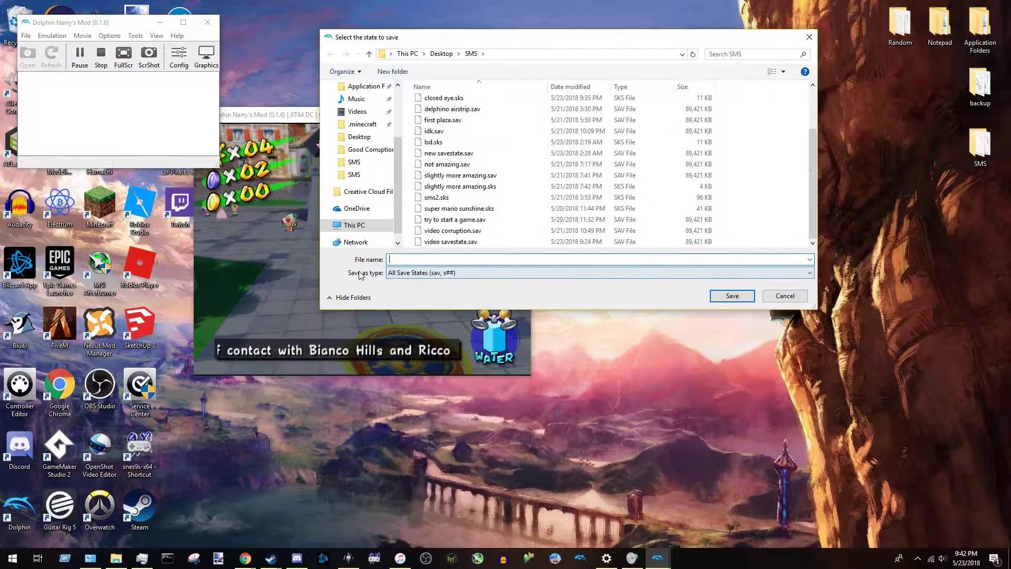
left_click(448, 242)
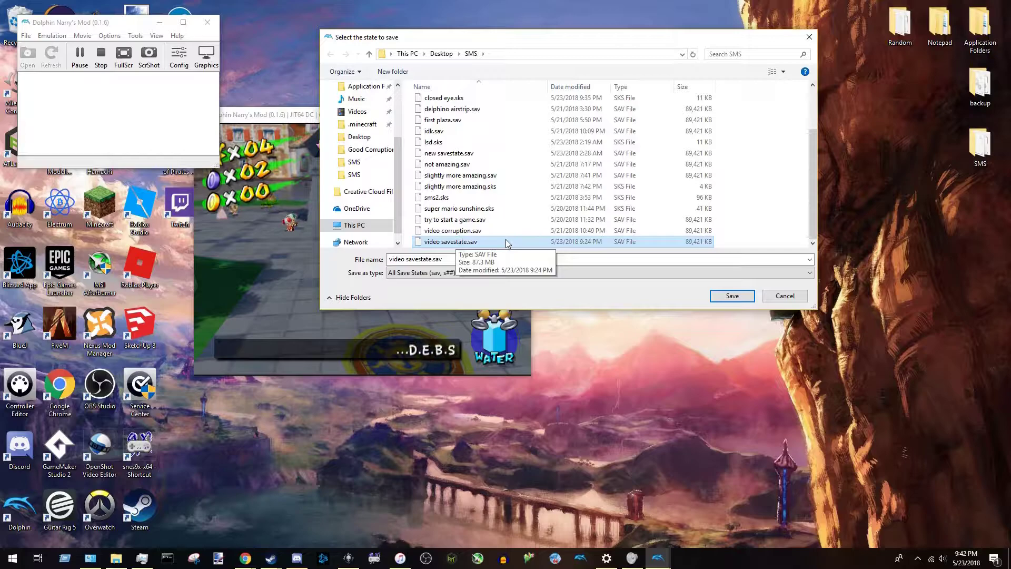
left_click(733, 297)
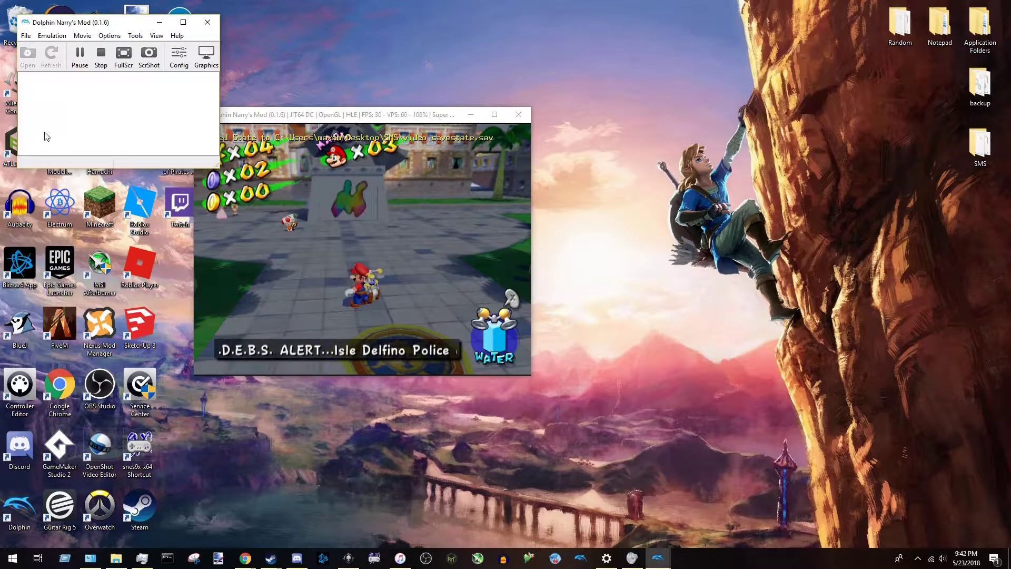
Reopen the Save State dialog, reselect video savestate.sav, then cancel
left_click(62, 38)
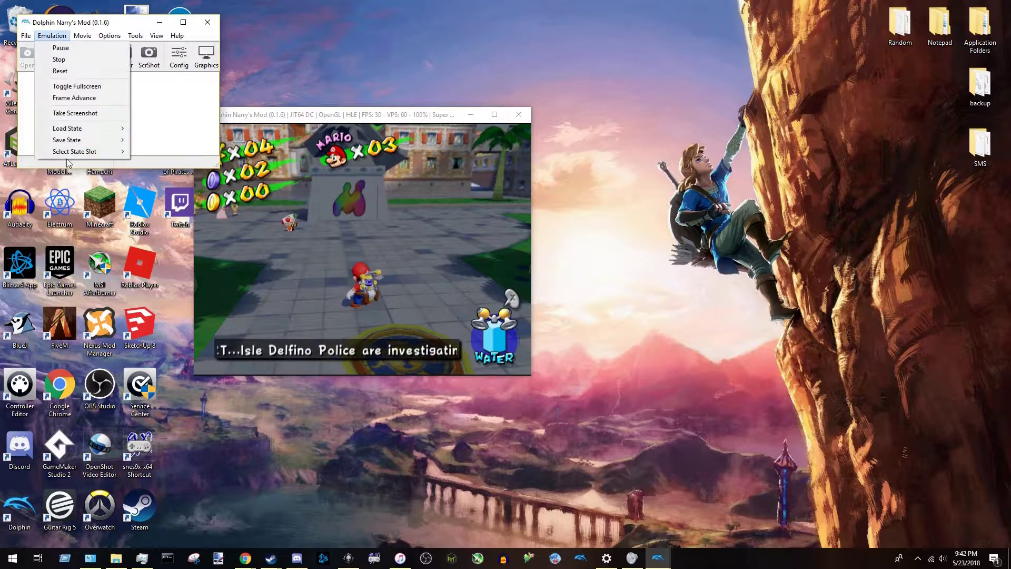
mouse_move(105, 144)
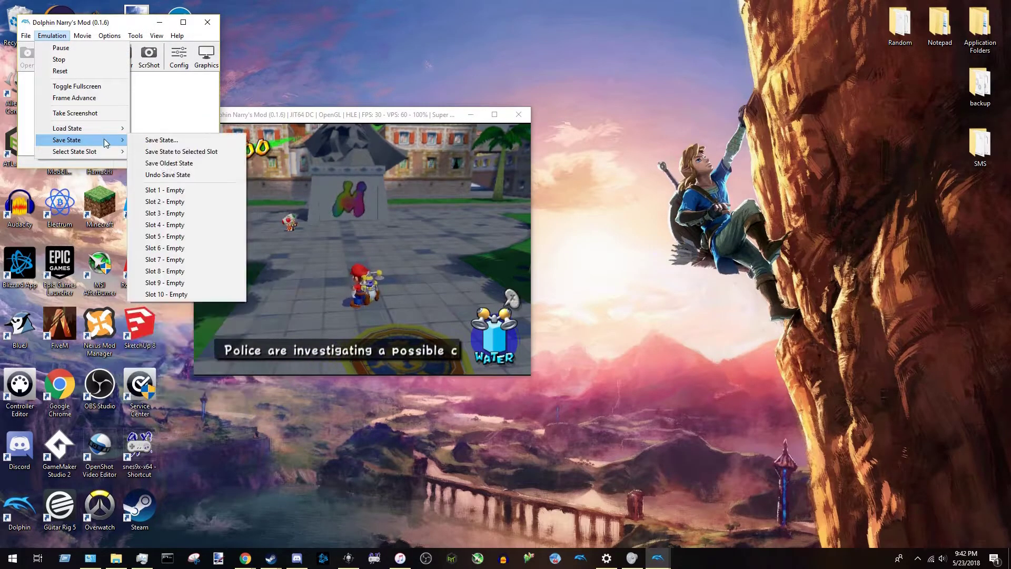
left_click(163, 139)
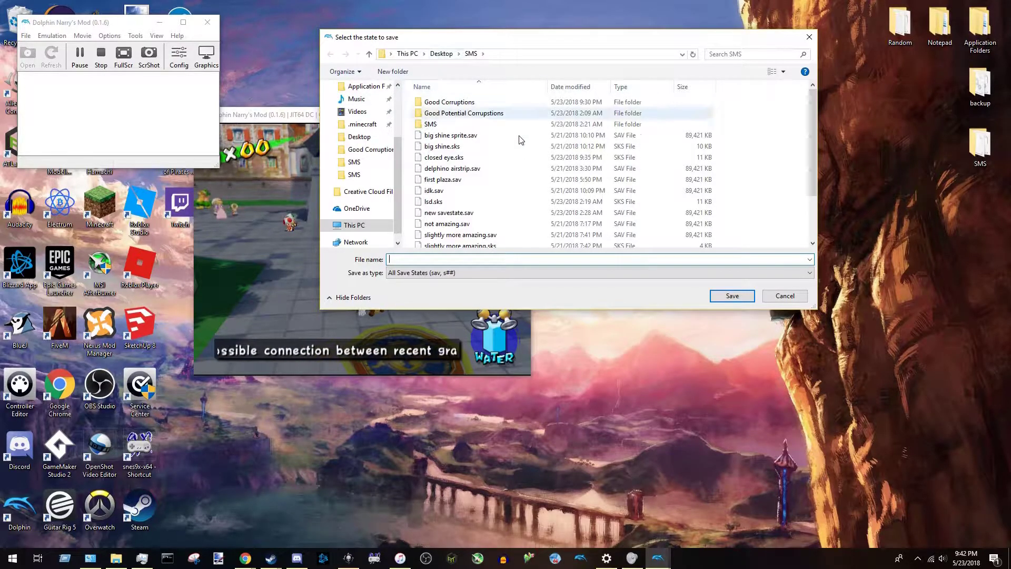
scroll(520, 148, "down", 2)
left_click(453, 232)
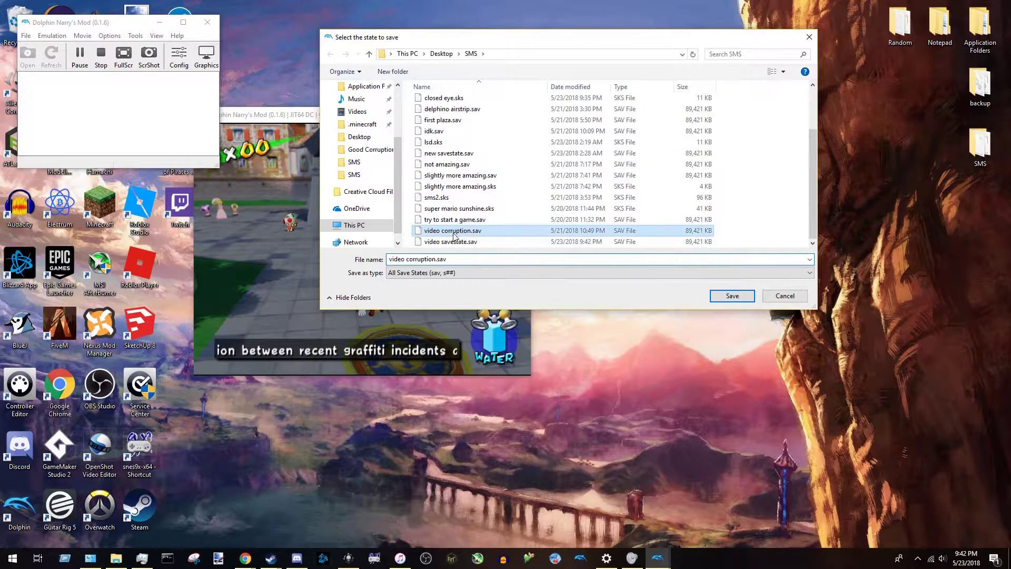
left_click(452, 242)
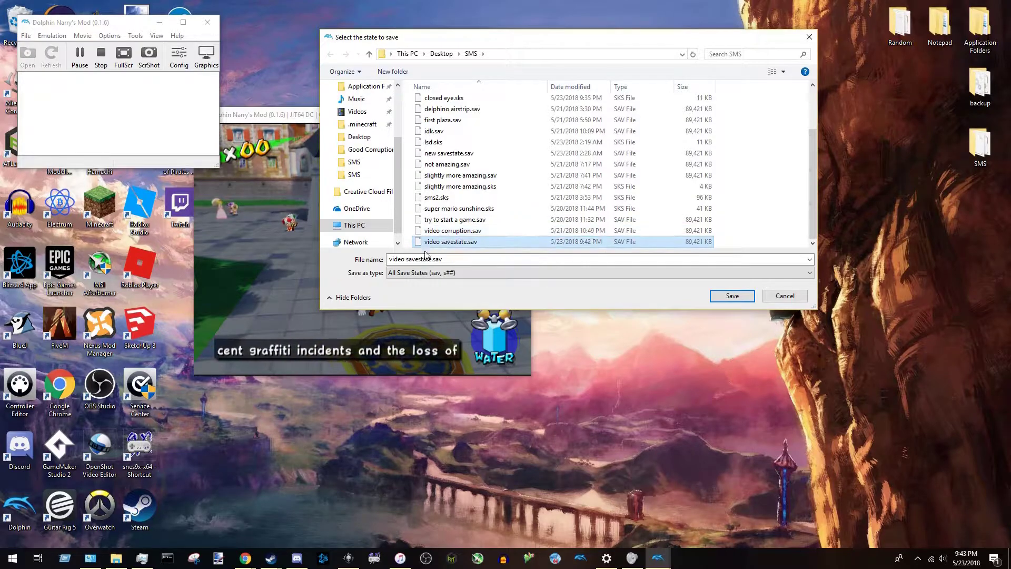
left_click(784, 296)
Launch RTC_Launcher.exe from Application Folders > Corruptions > RTC
left_click_drag(363, 120, 270, 118)
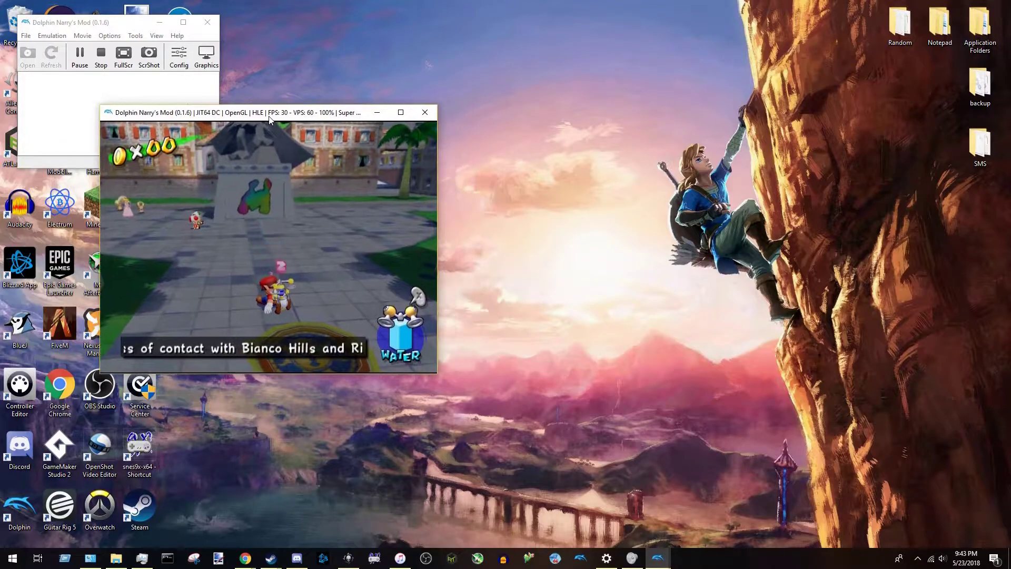
double_click(988, 37)
double_click(586, 163)
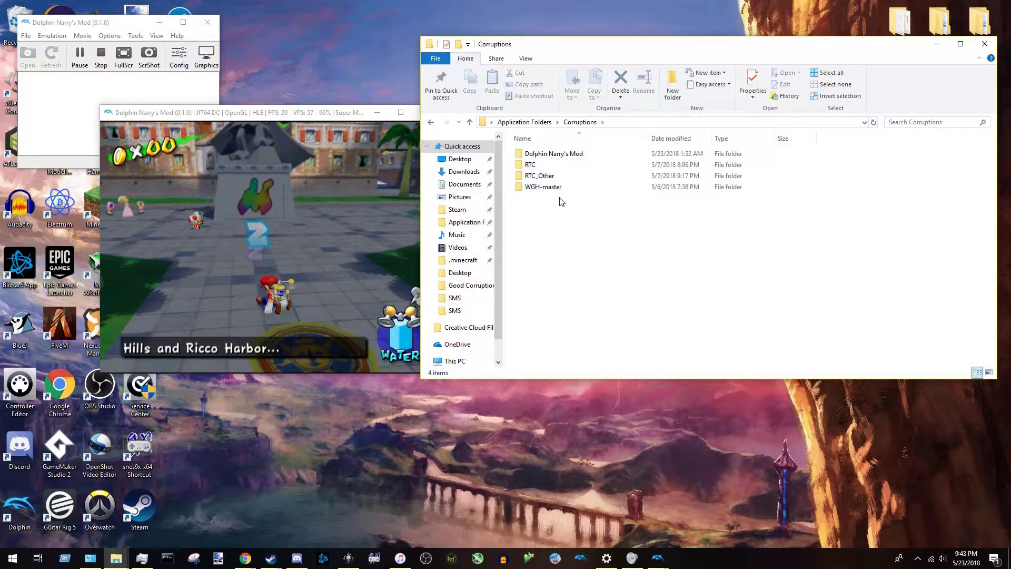
double_click(548, 165)
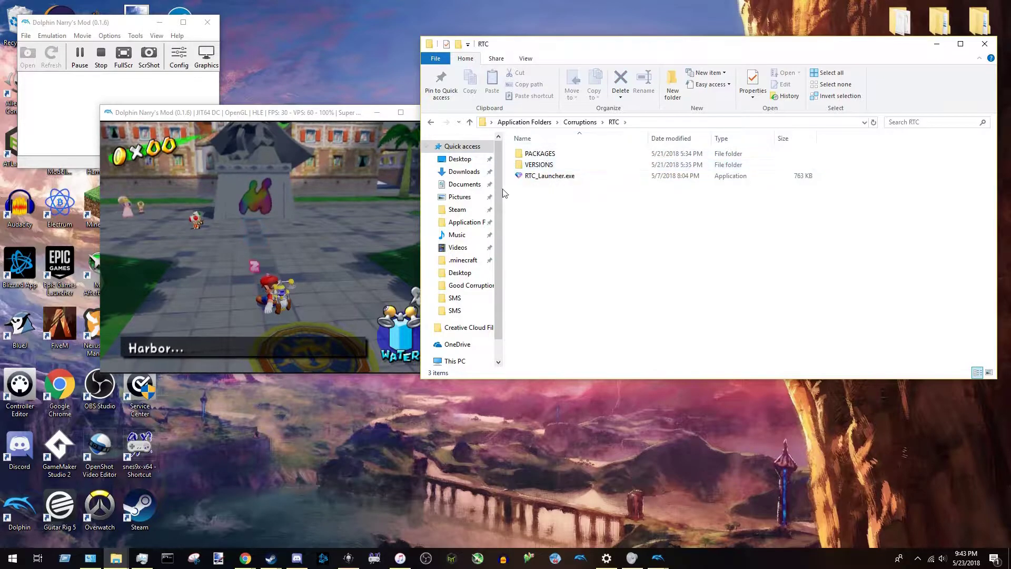
double_click(556, 177)
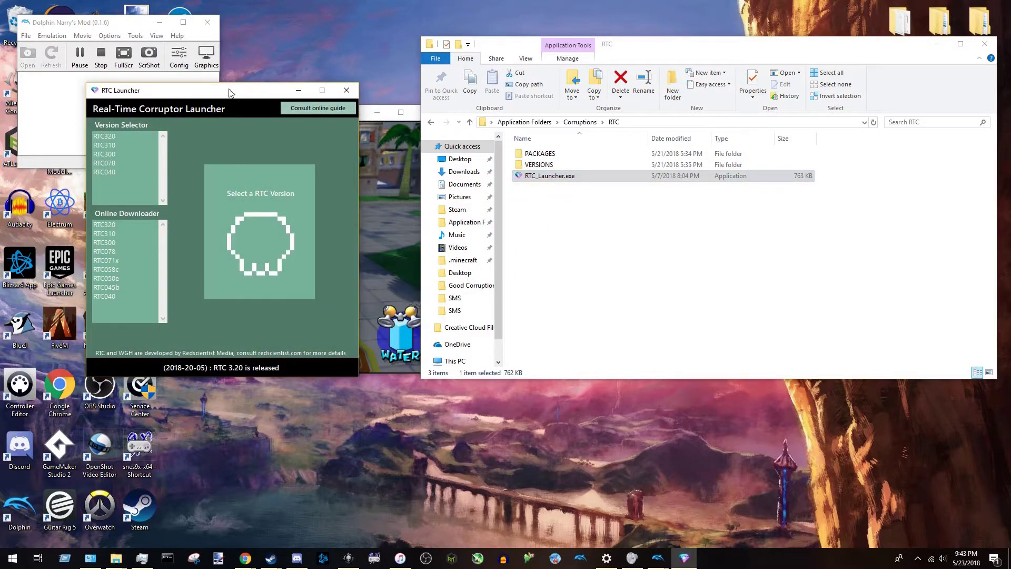
Select RTC320 in the launcher's Version Selector and start it
left_click_drag(229, 93, 670, 86)
left_click(937, 44)
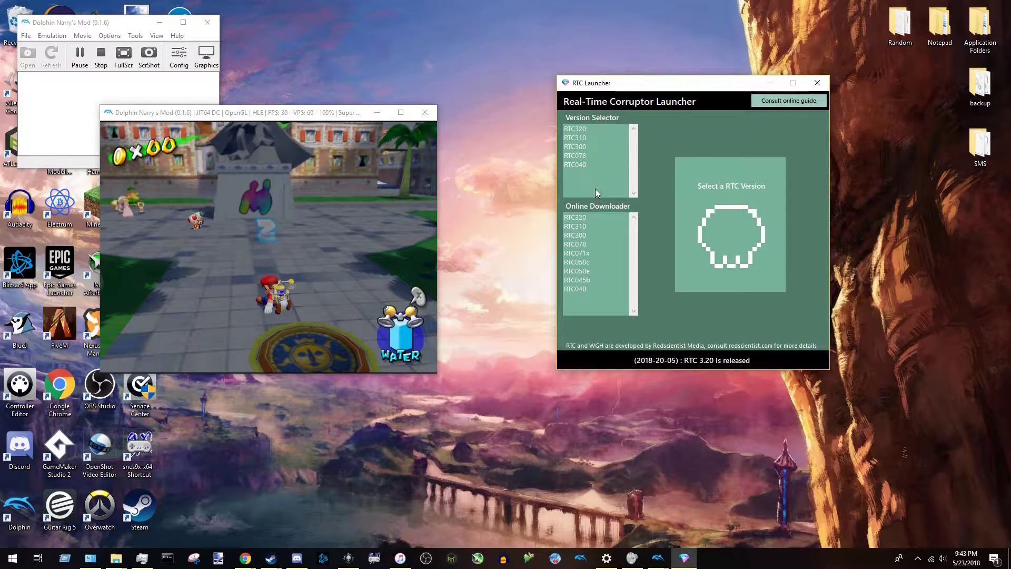
left_click(568, 128)
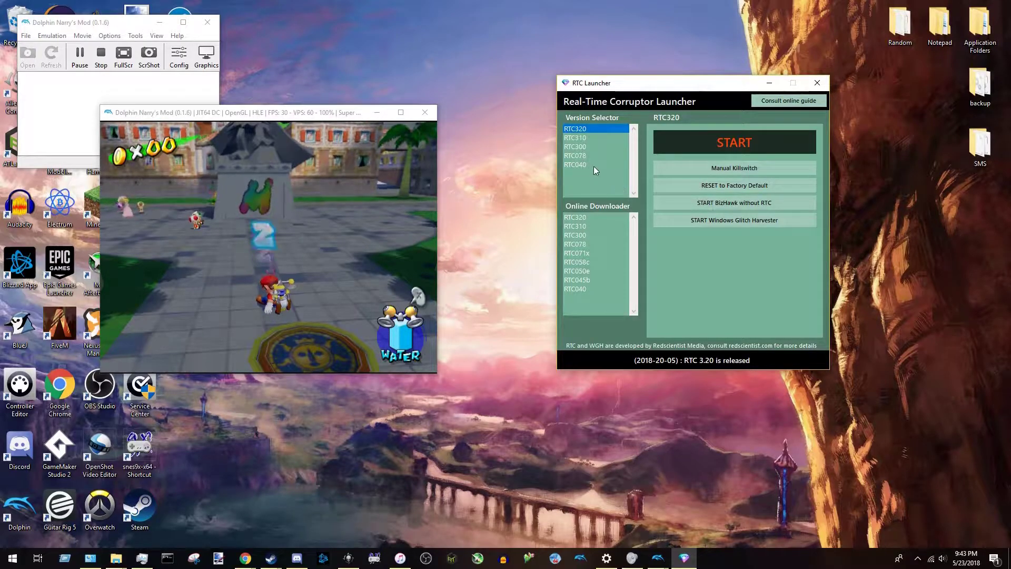
left_click(579, 216)
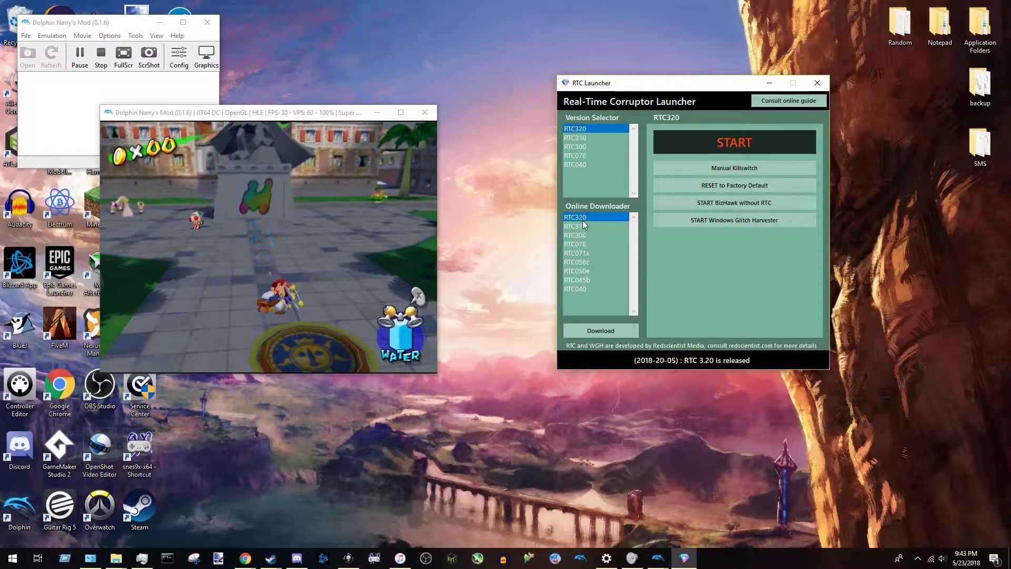
left_click(730, 151)
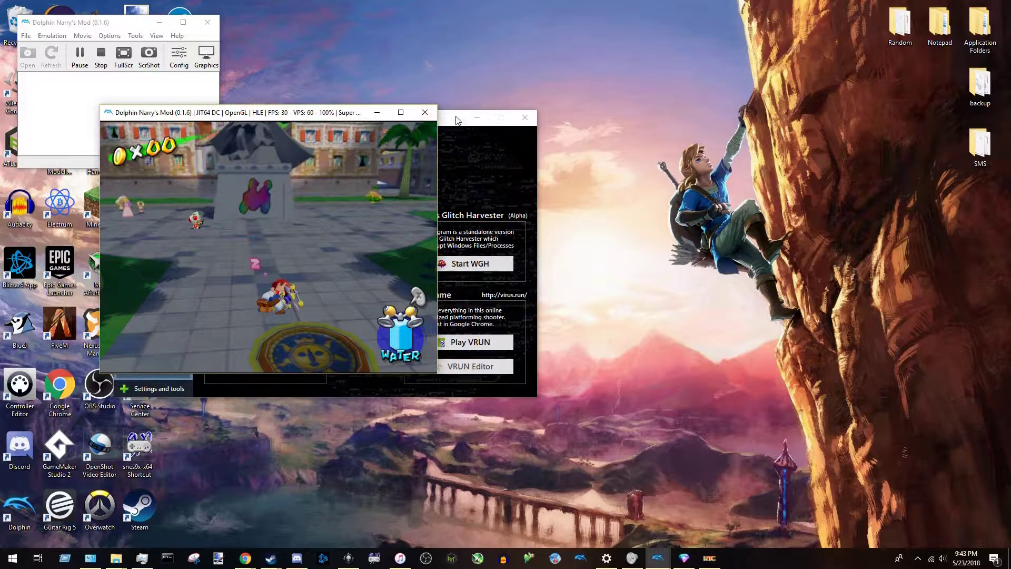
Move the Real-Time Corruptor window right into full view and try Start WGH
left_click_drag(456, 120, 863, 120)
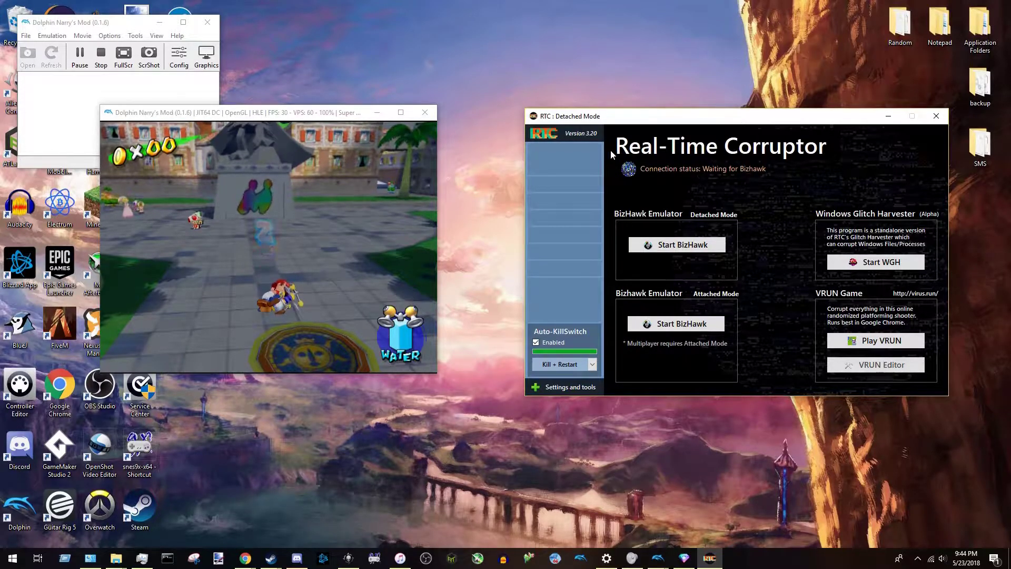
left_click(876, 263)
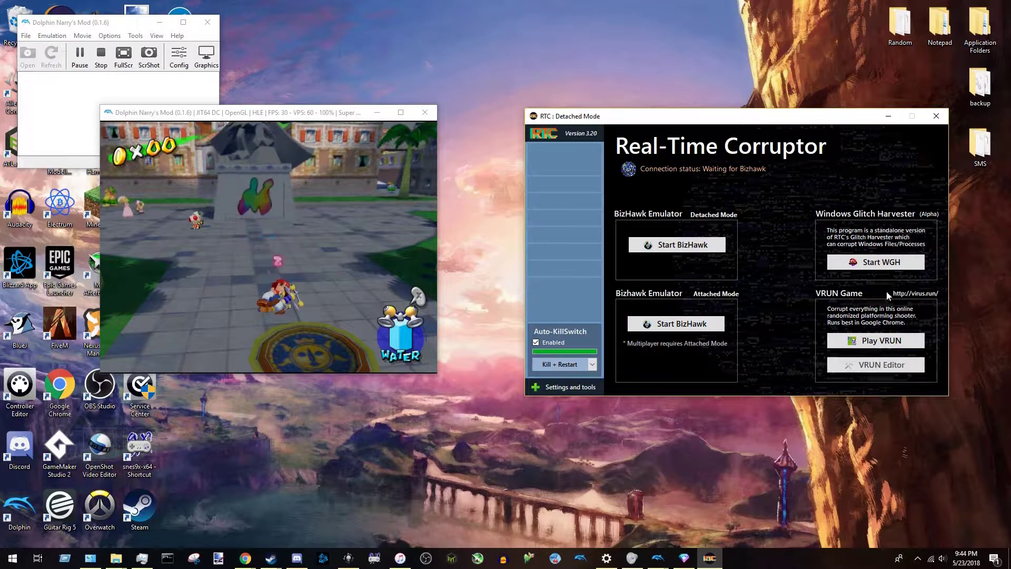
Launch the Windows Glitch Harvester, position it beside the game, and target Dolphin
left_click(887, 265)
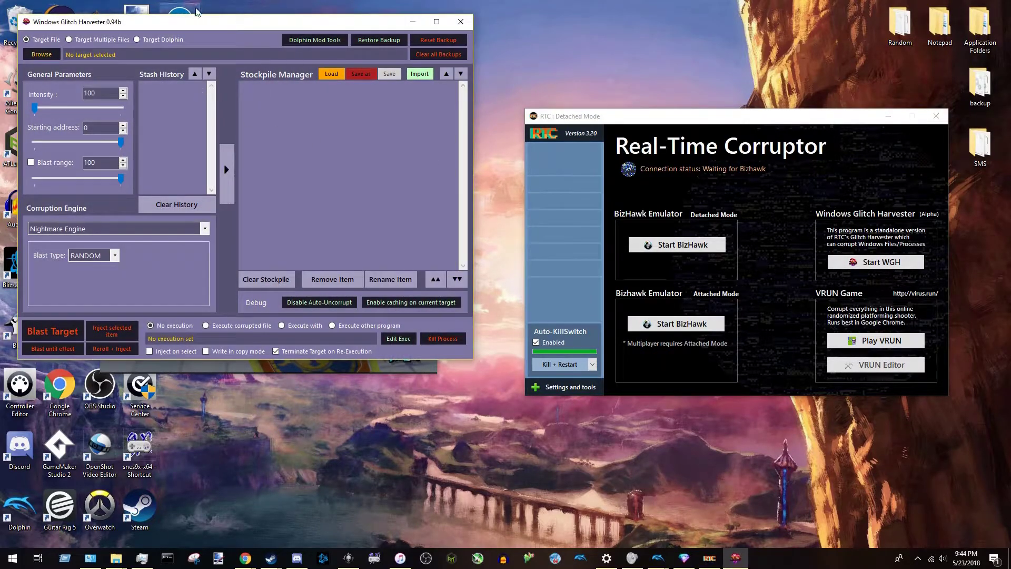
left_click_drag(194, 23, 640, 52)
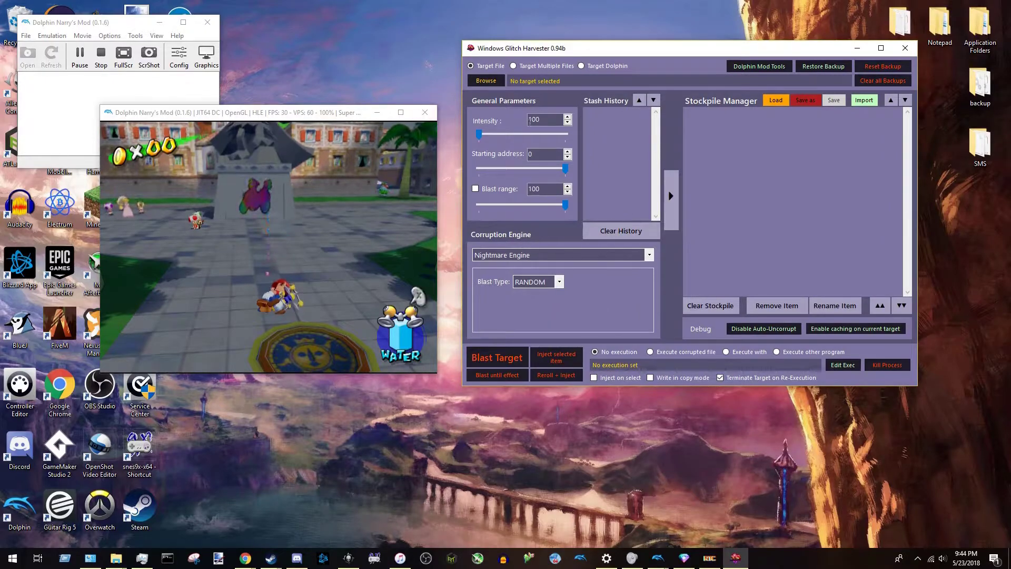
left_click_drag(614, 49, 643, 83)
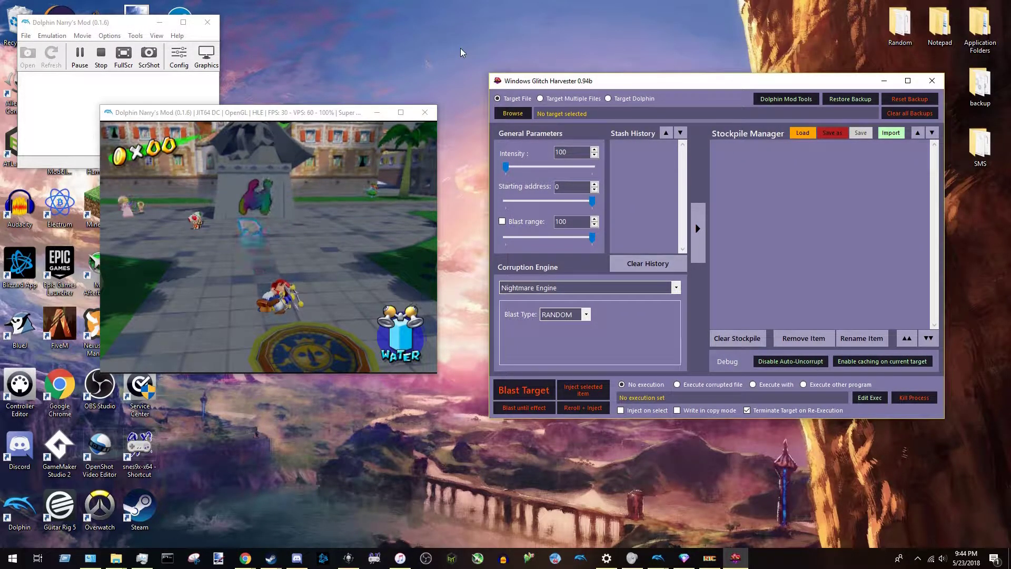
left_click(607, 99)
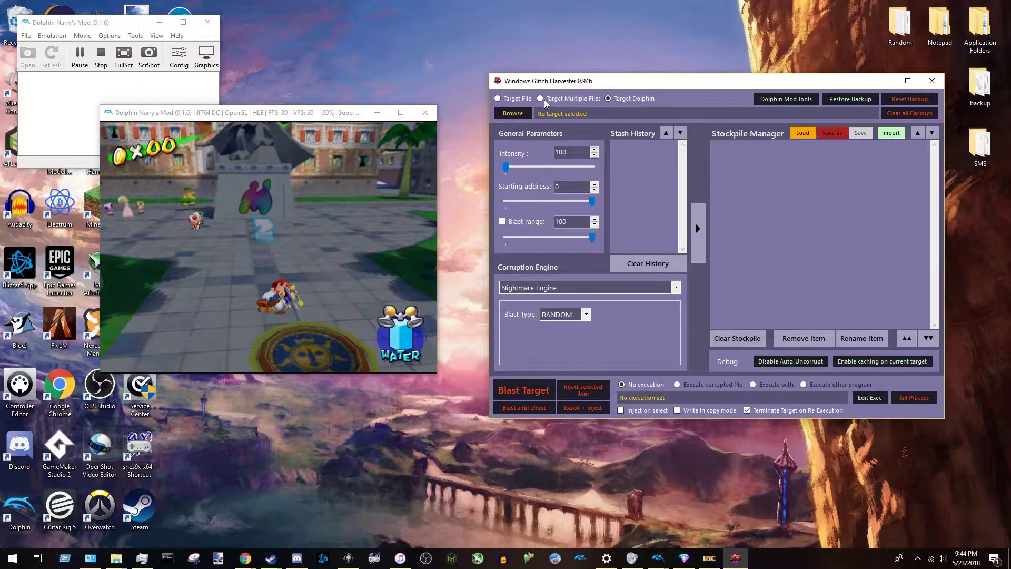
Pick video savestate.sav from Desktop > SMS as Glitch Harvester's Dolphin target
left_click(514, 114)
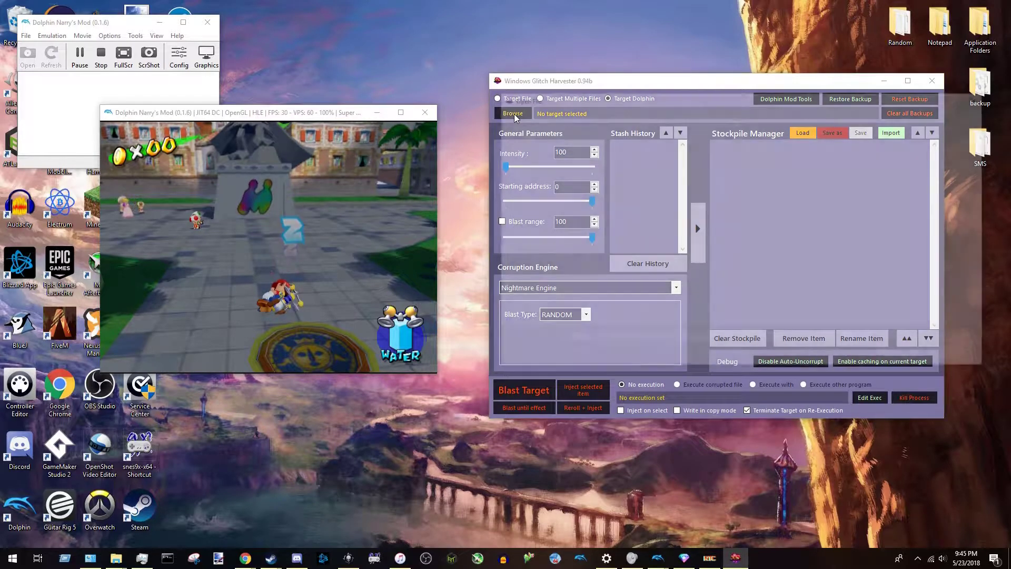
left_click_drag(704, 97, 654, 44)
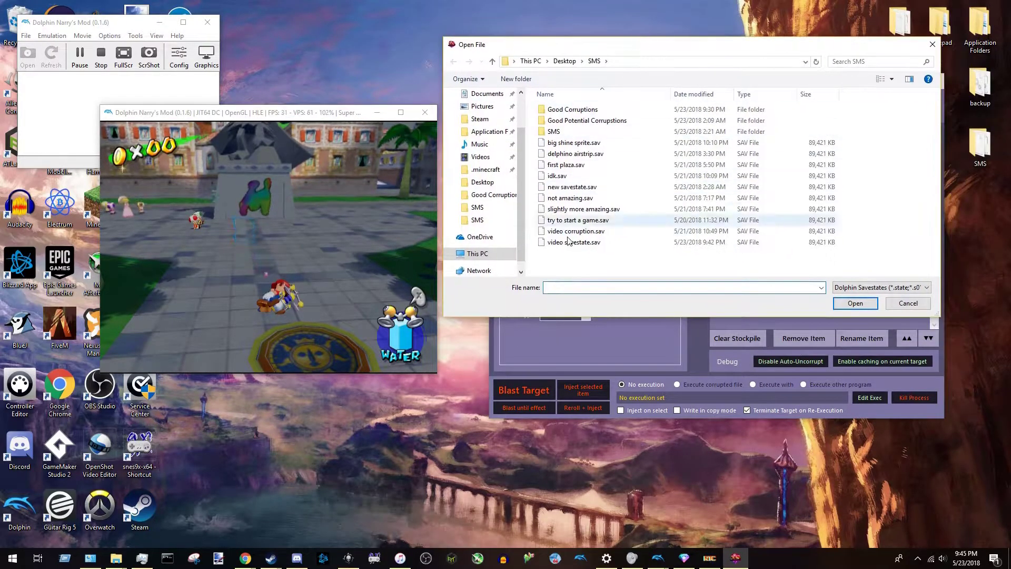
left_click(599, 241)
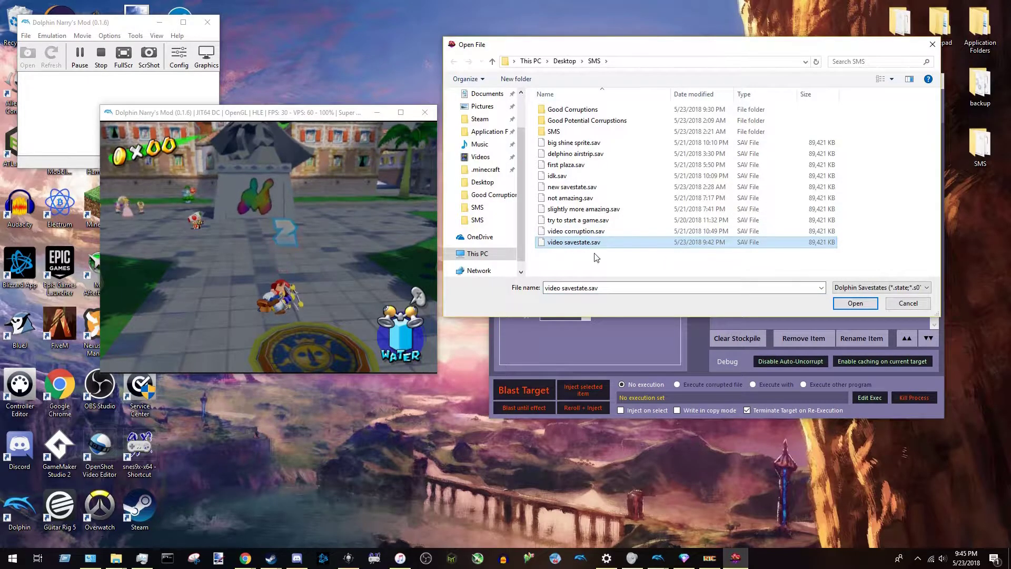
left_click(875, 306)
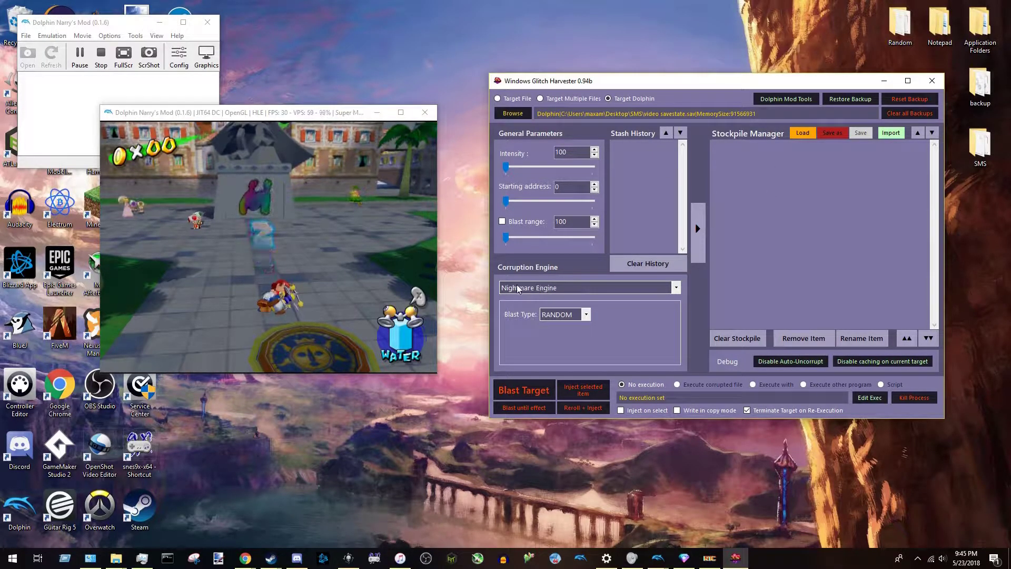
Switch the corruption engine to Vector Engine with Value Min and Max of -64
left_click(558, 288)
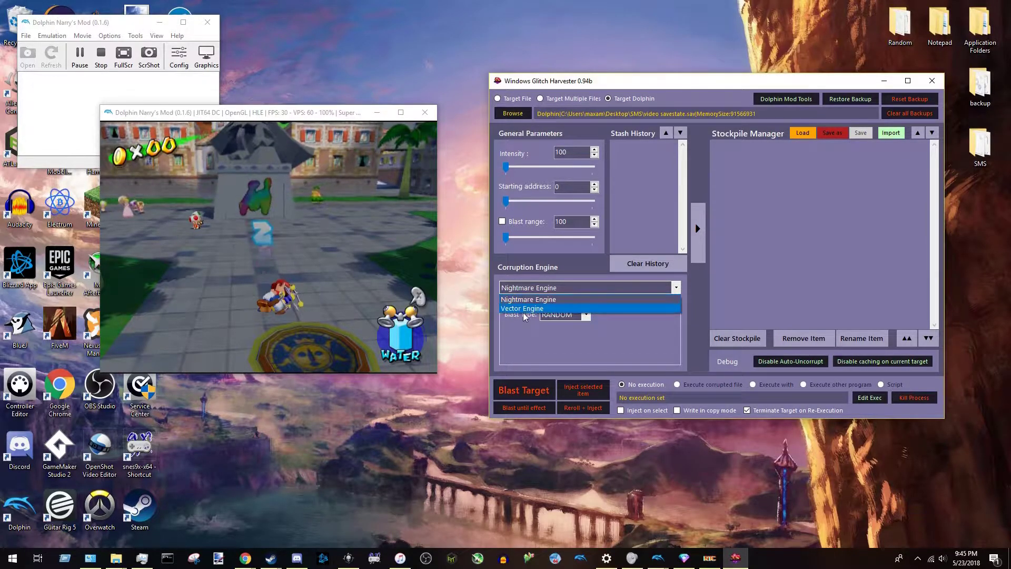
left_click(521, 308)
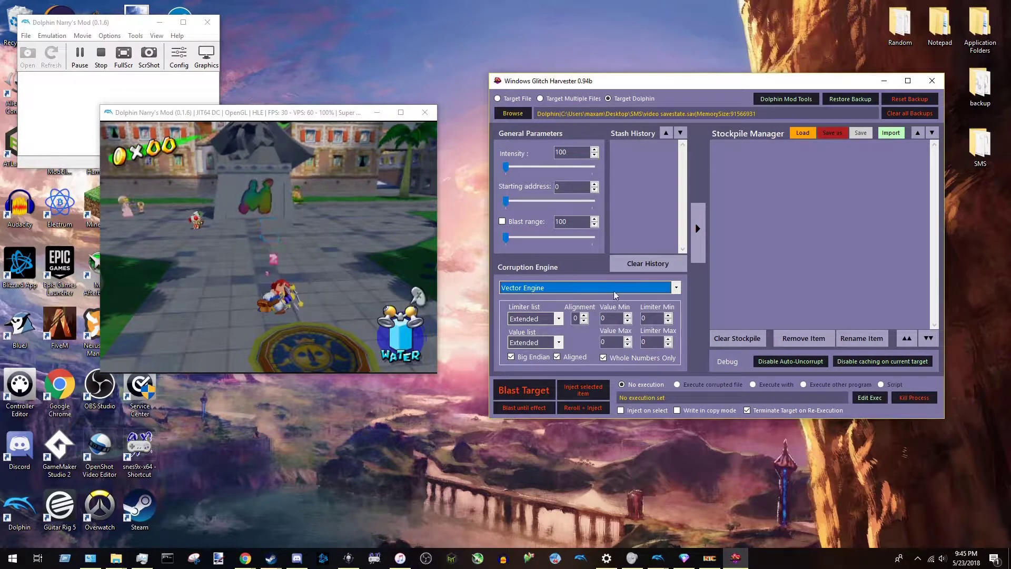
key("Tab")
type("-6")
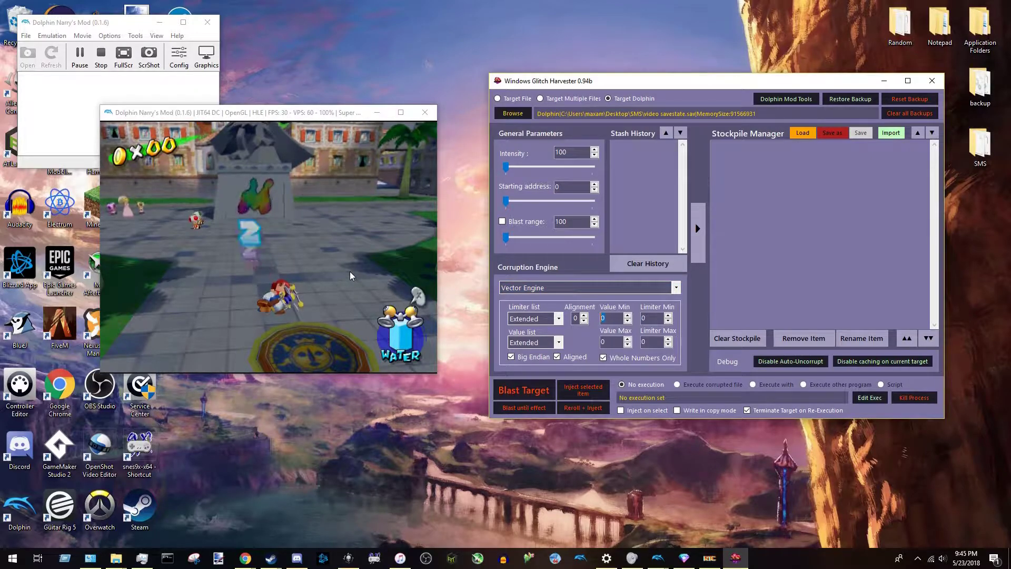
type("4")
key("Tab")
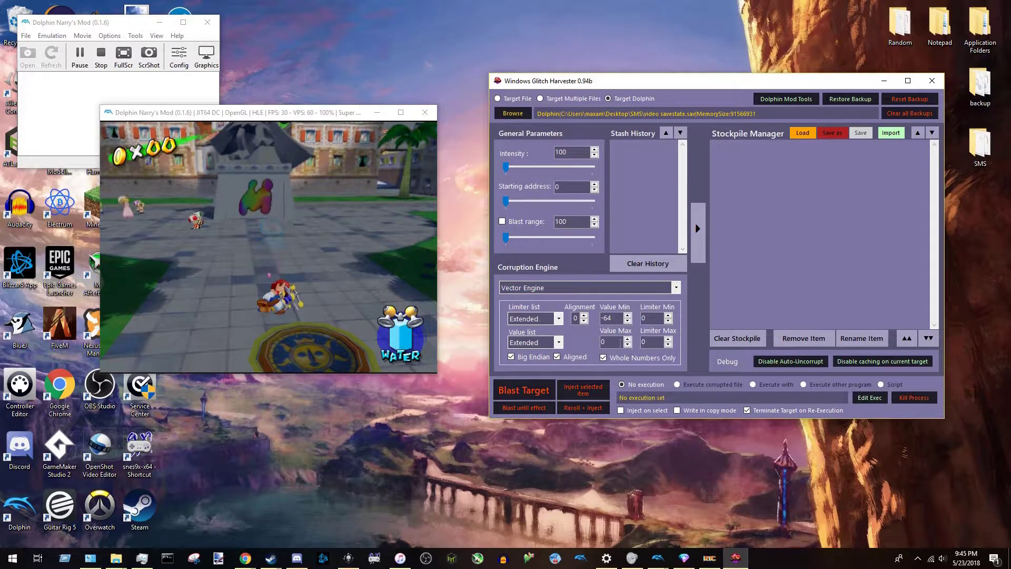
type("-64")
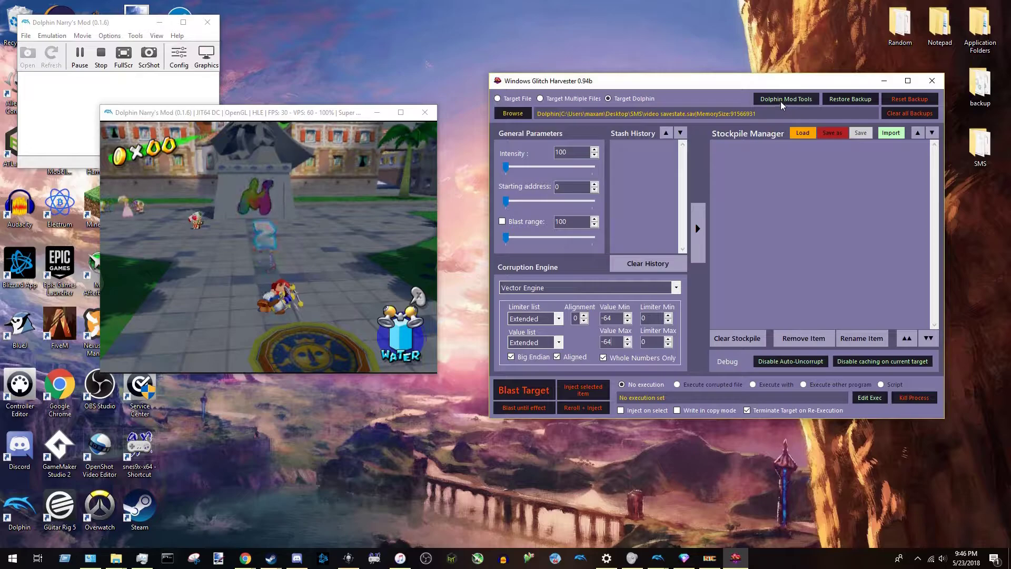
Open Dolphin Mod Tools' Savestate Info window and start the NetCore server to connect Dolphin
left_click(807, 99)
left_click_drag(807, 99, 591, 23)
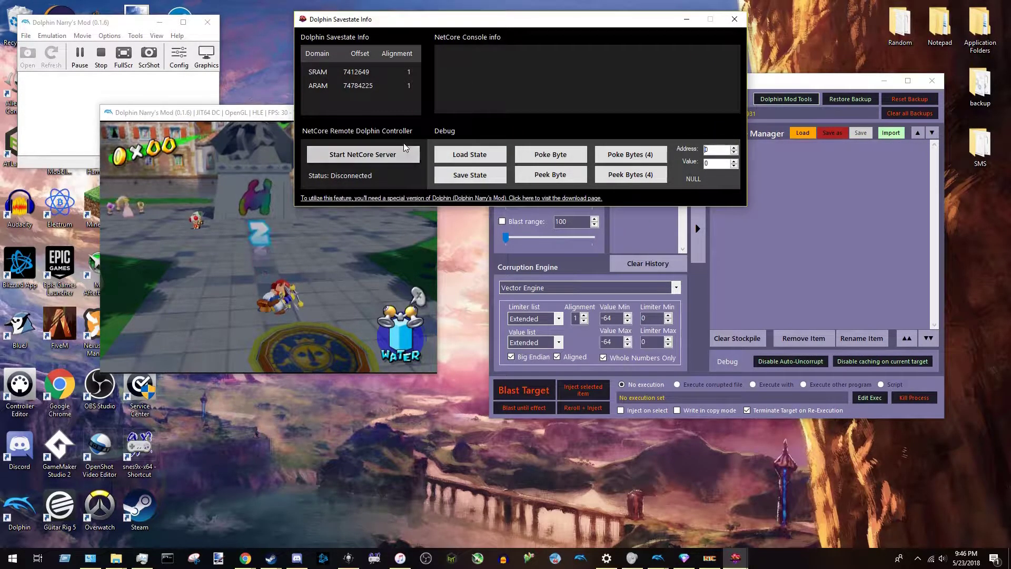
left_click(338, 153)
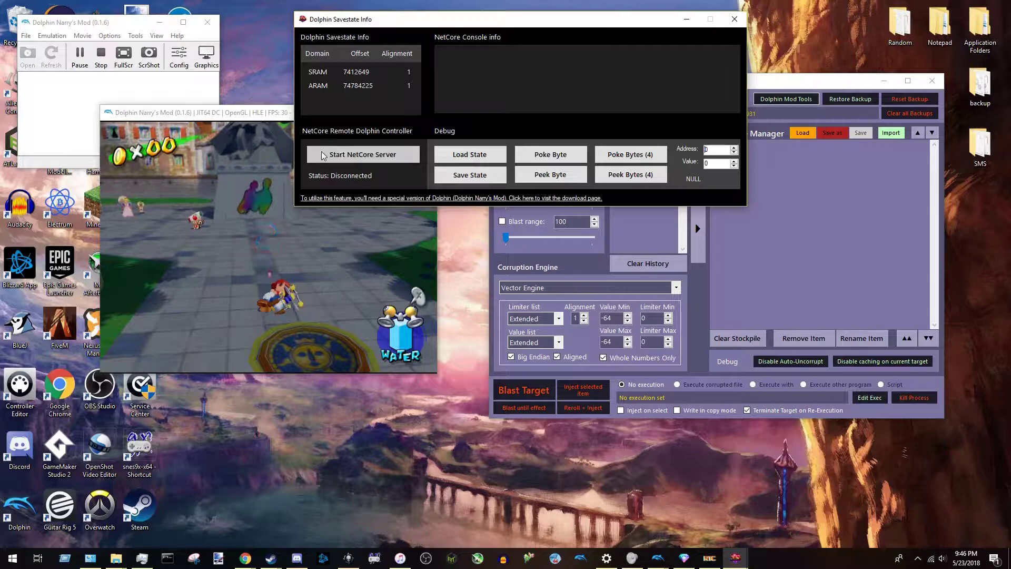
left_click(648, 248)
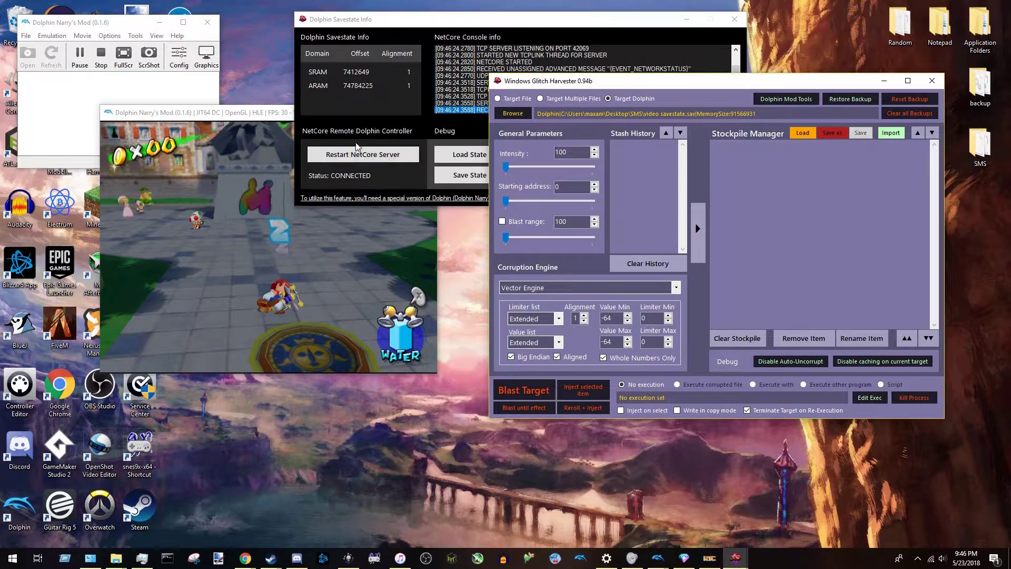
Blast Super Mario Sunshine with the Vector Engine corruption, glitching the plaza graffiti
left_click(210, 275)
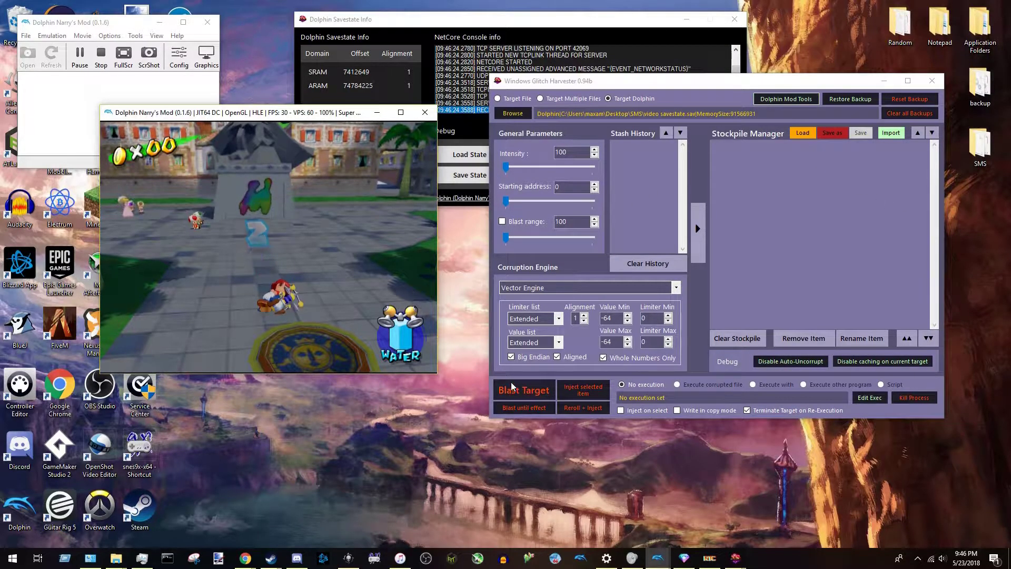
left_click(533, 389)
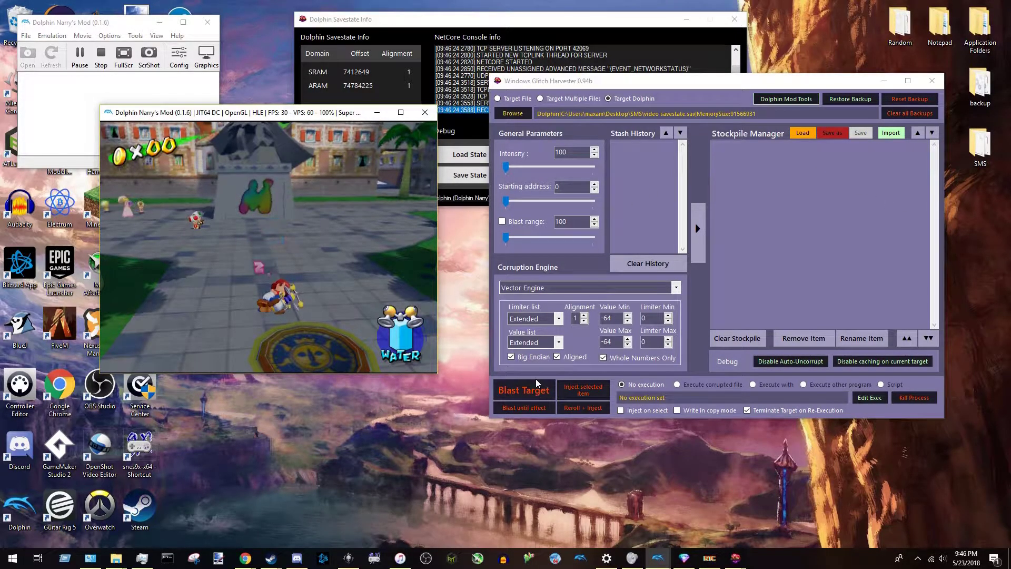
left_click(381, 29)
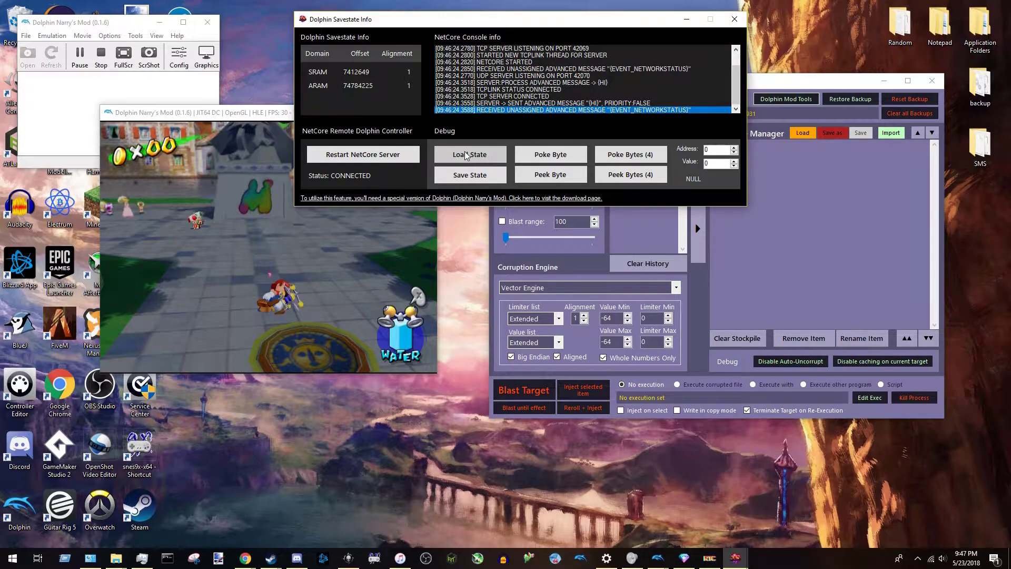
Load the saved state from Savestate Info so the game restarts uncorrupted in Delfino Plaza
left_click(443, 152)
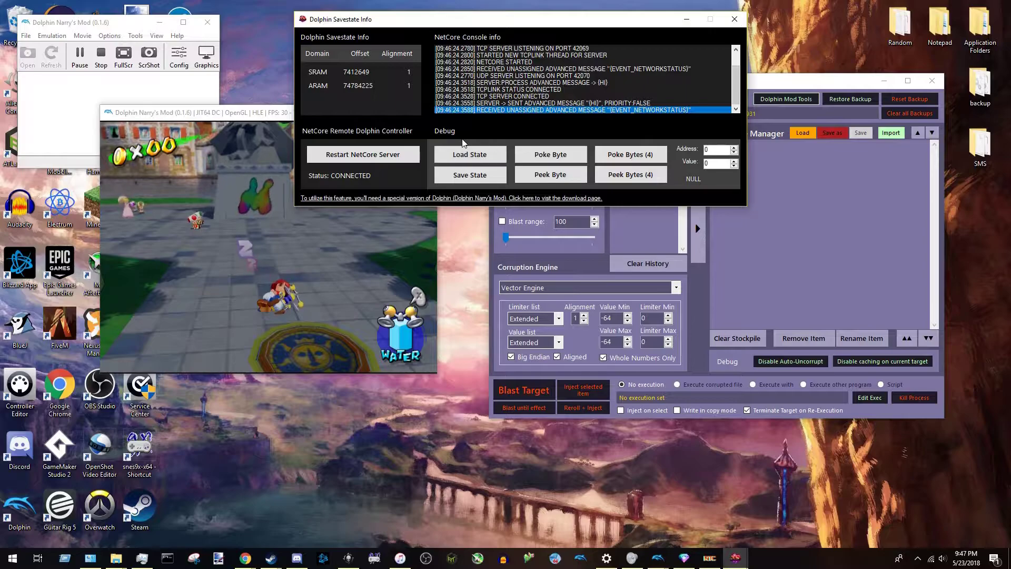
left_click(492, 35)
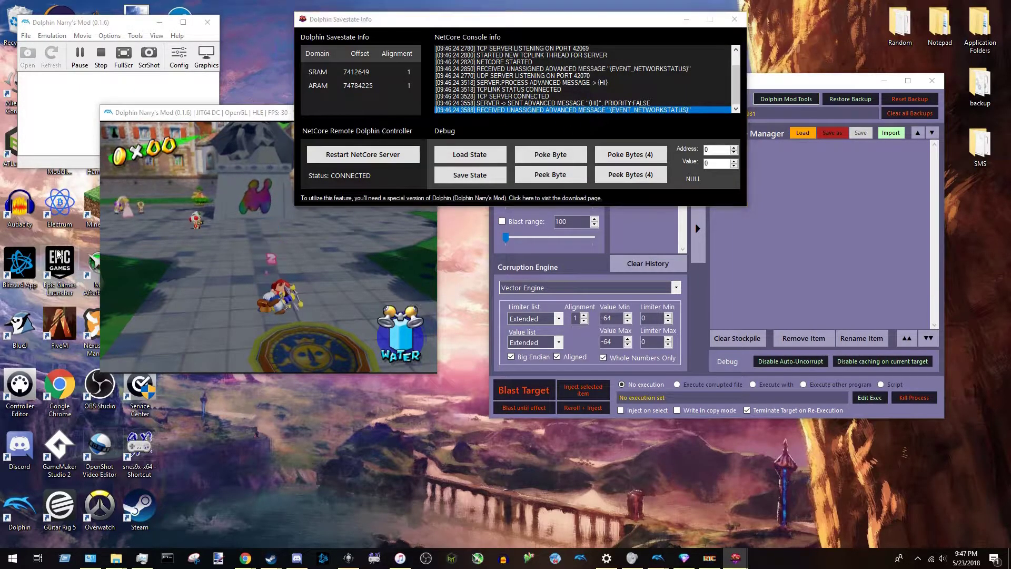
left_click(260, 276)
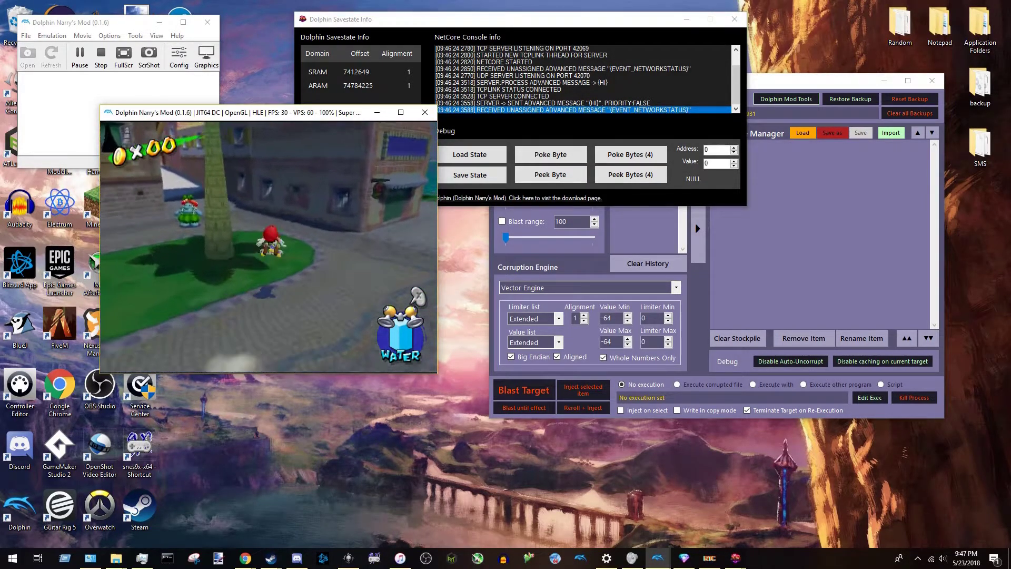
left_click(467, 158)
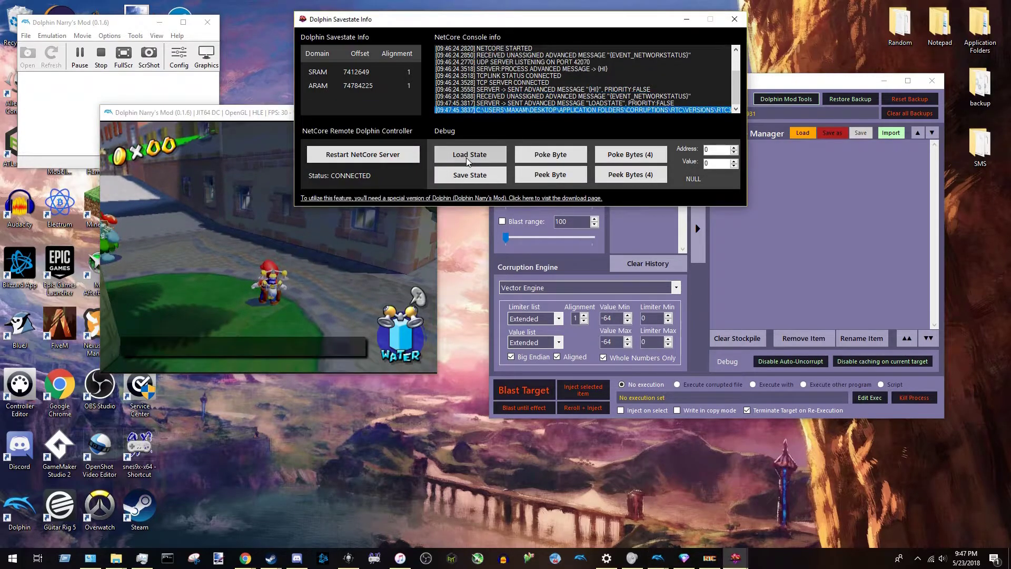
left_click(218, 249)
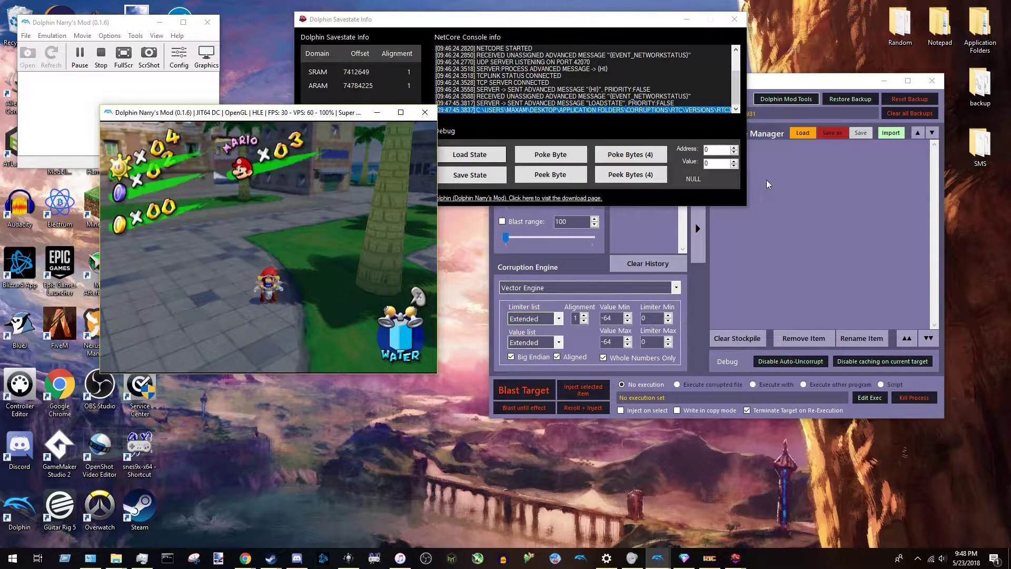
Raise Intensity to 75000, starting address to 3908345 and blast range to 12283369
left_click(788, 225)
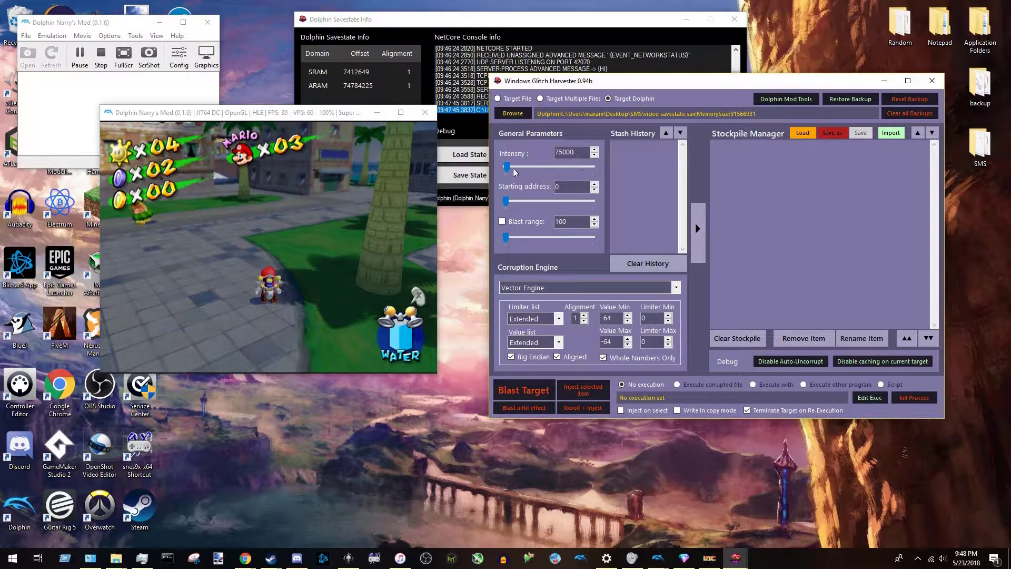
double_click(577, 153)
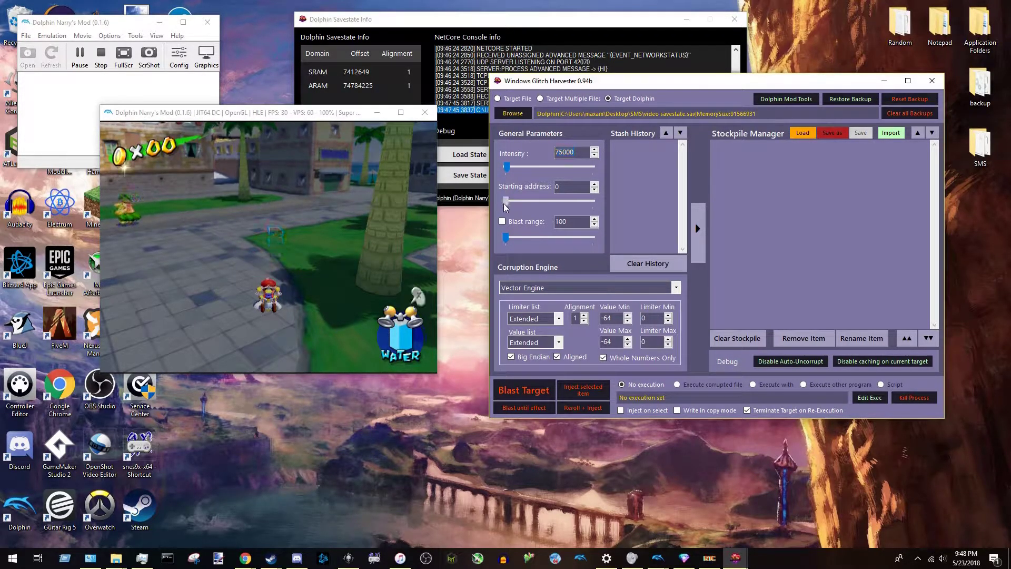
left_click_drag(506, 201, 507, 201)
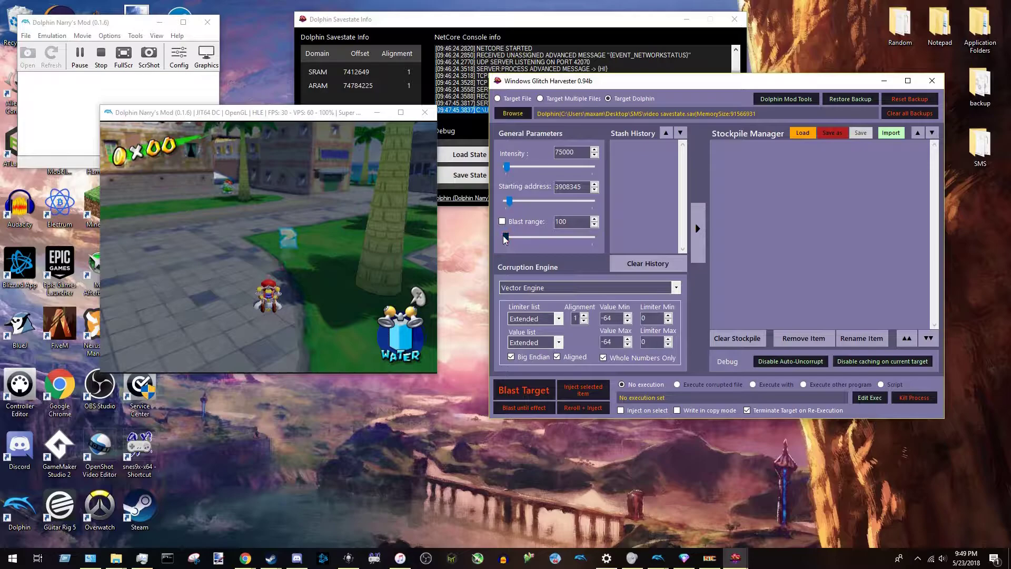
left_click_drag(505, 237, 515, 235)
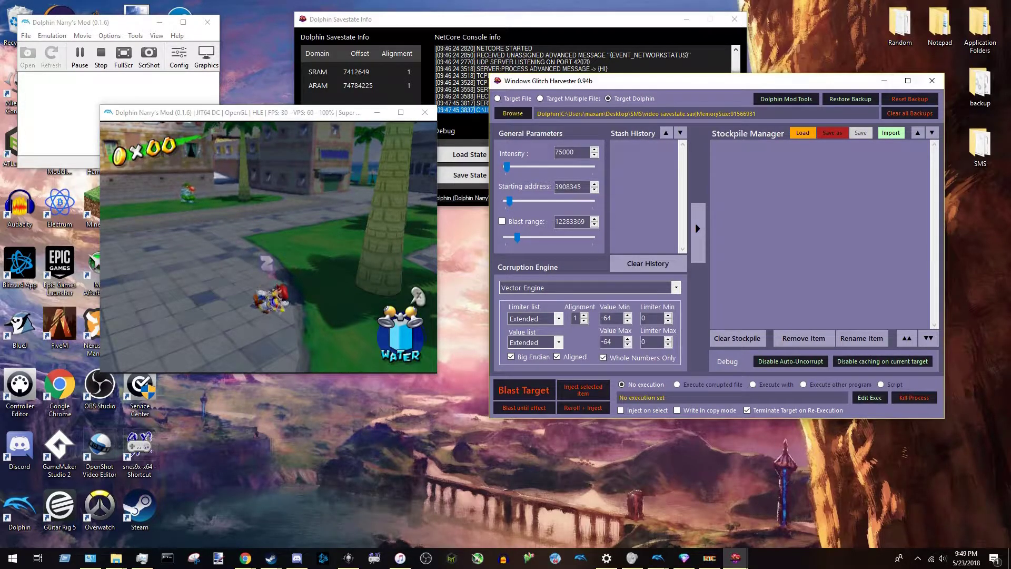
Blast the stronger corruption into the game and let it play with rainbow graffiti
left_click(522, 389)
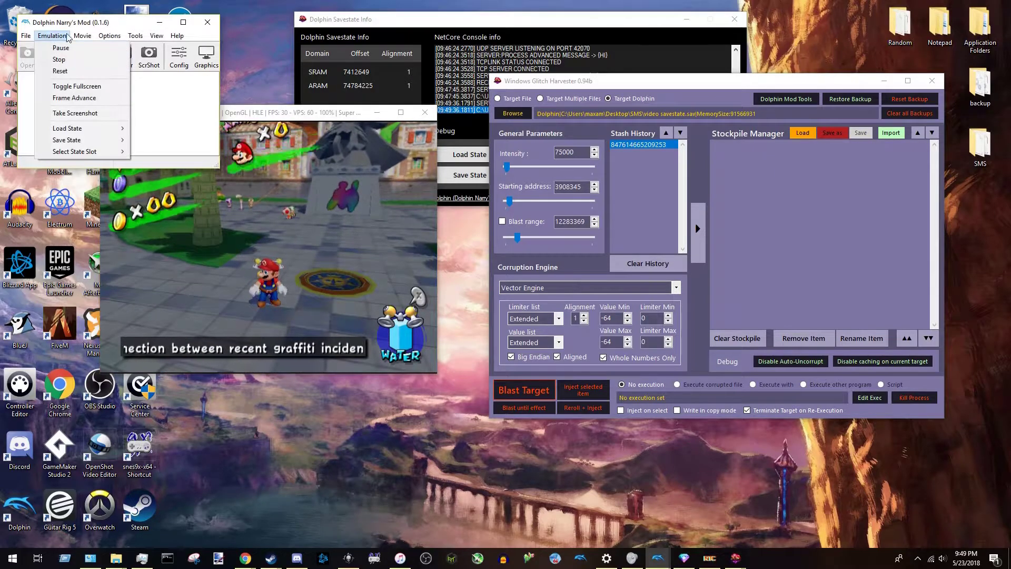
left_click(275, 170)
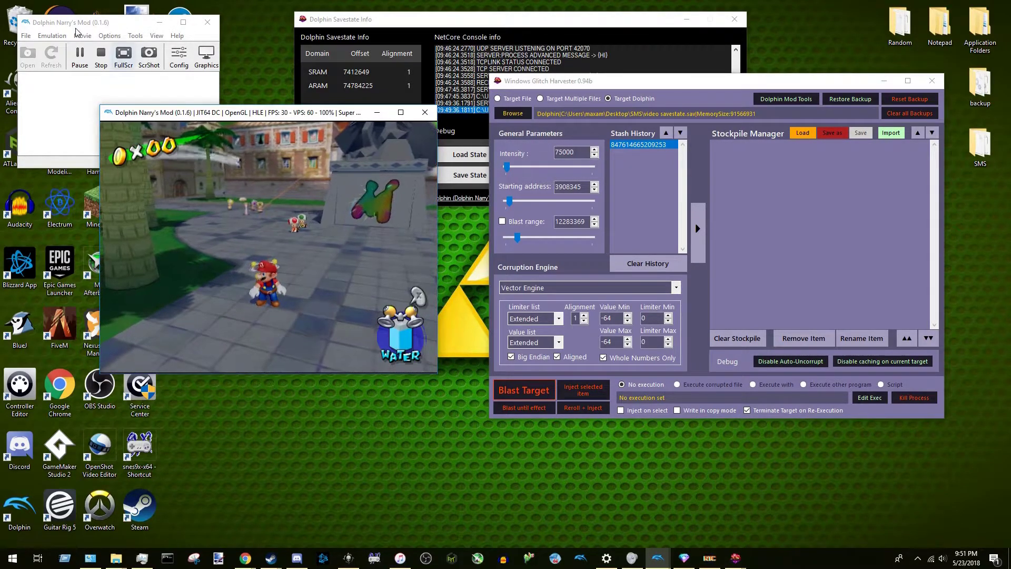
Save the corrupted game state to the Good Corruptions folder as video corruption.sav
left_click(51, 36)
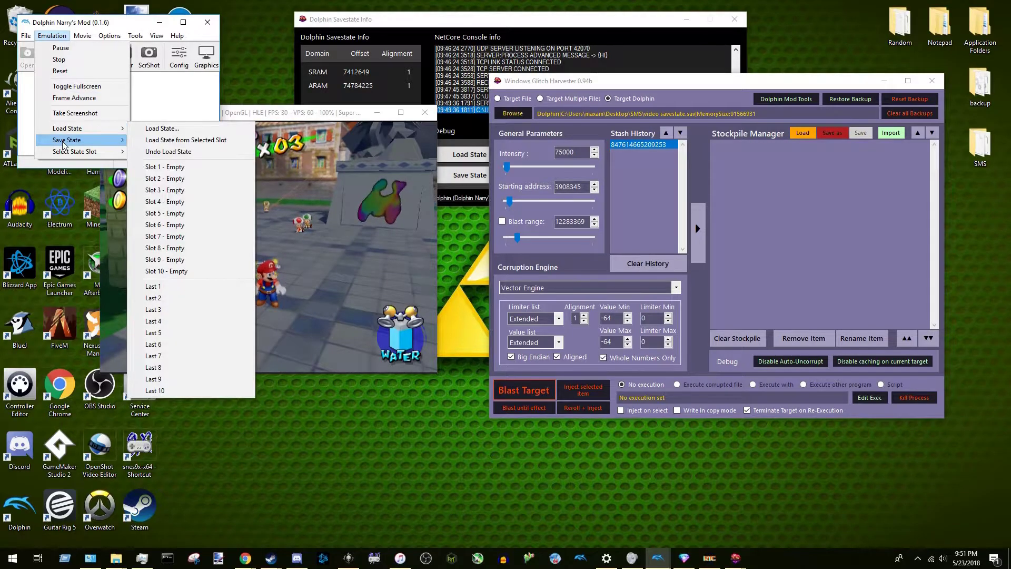
mouse_move(67, 139)
left_click(147, 140)
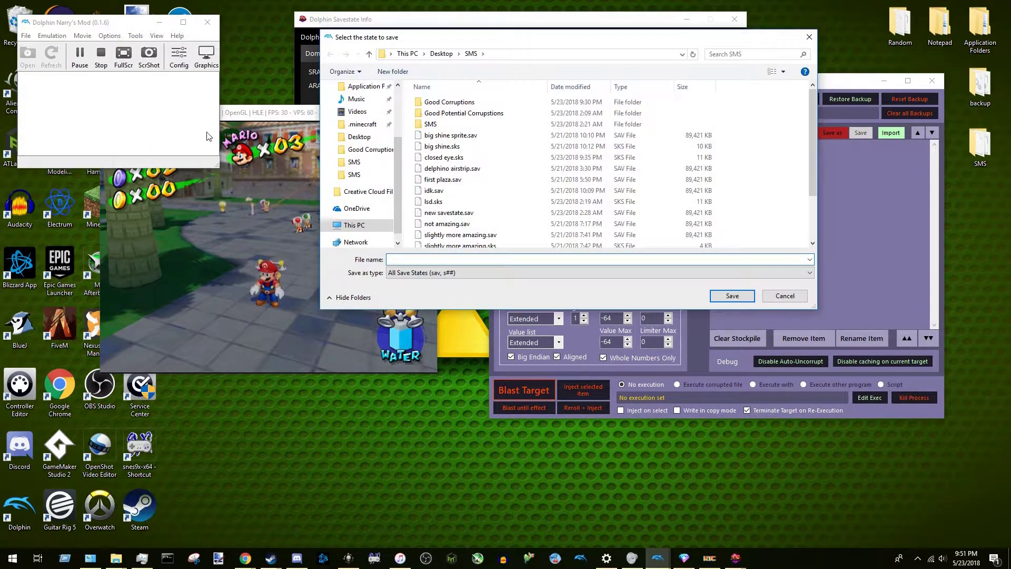
double_click(441, 104)
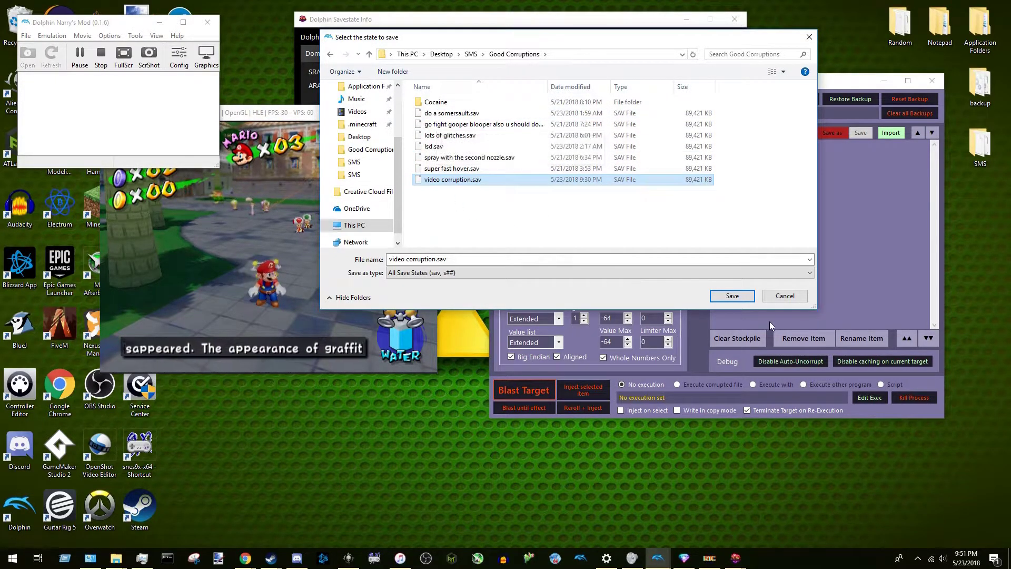
left_click(724, 296)
Confirm the save, then load video savestate.sav from the SMS folder into the game
left_click(255, 191)
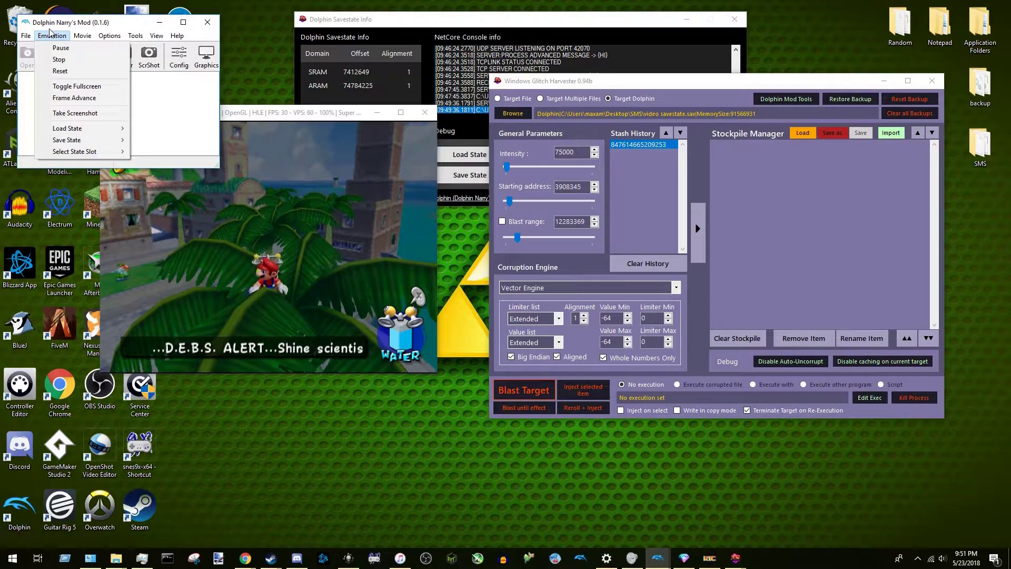
left_click(148, 128)
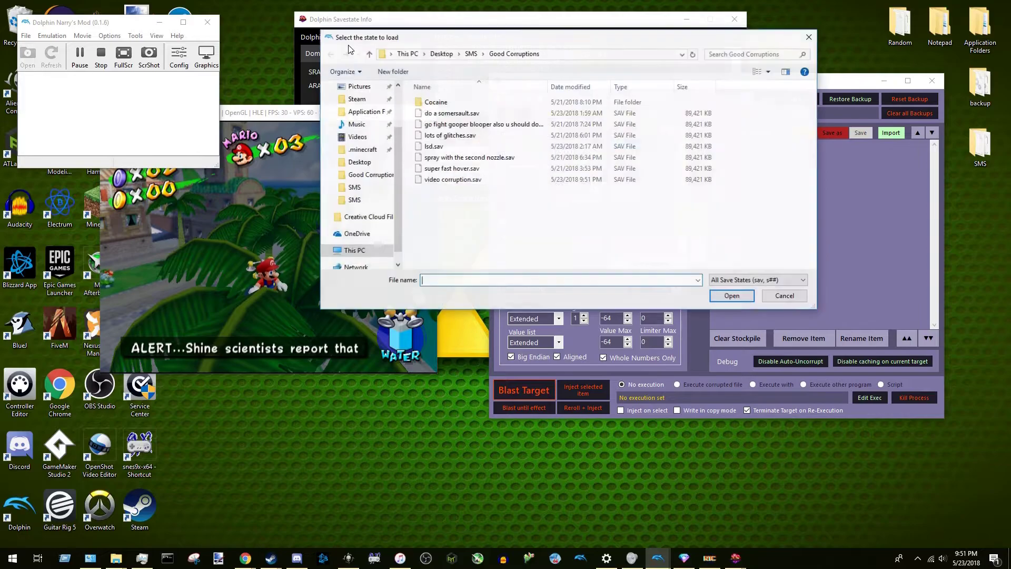
left_click(472, 54)
scroll(451, 152, "down", 2)
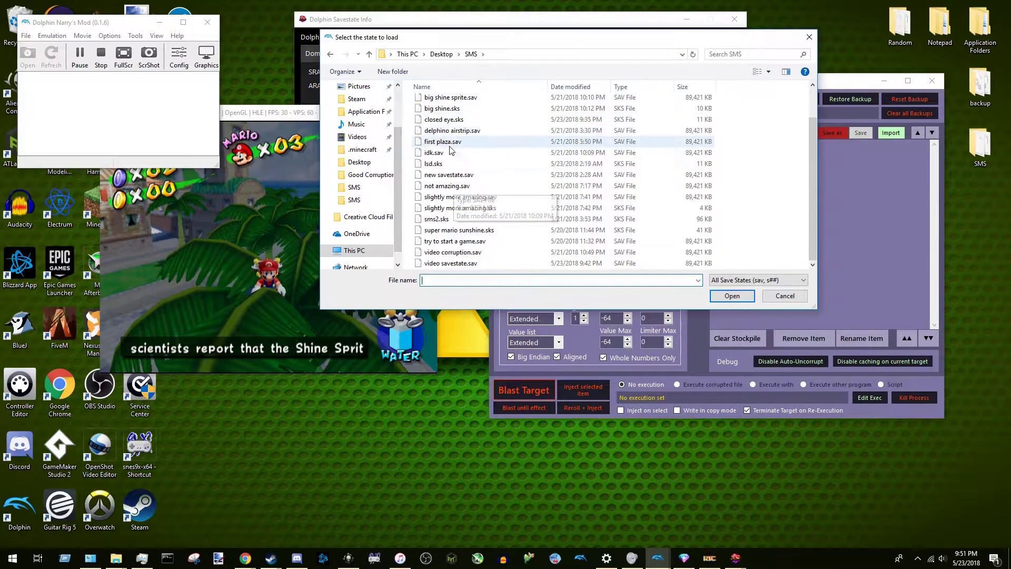
left_click(717, 296)
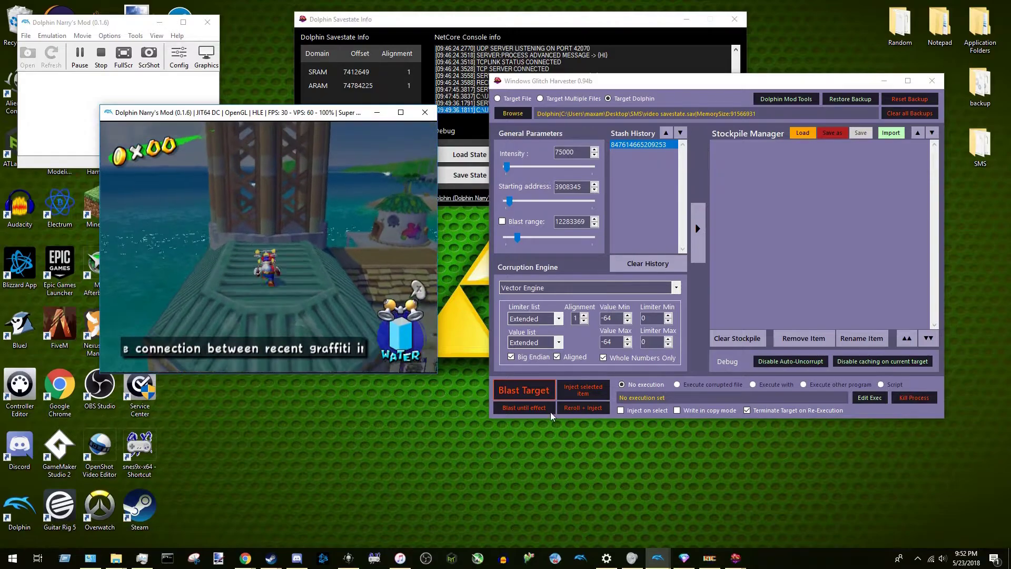
left_click(530, 385)
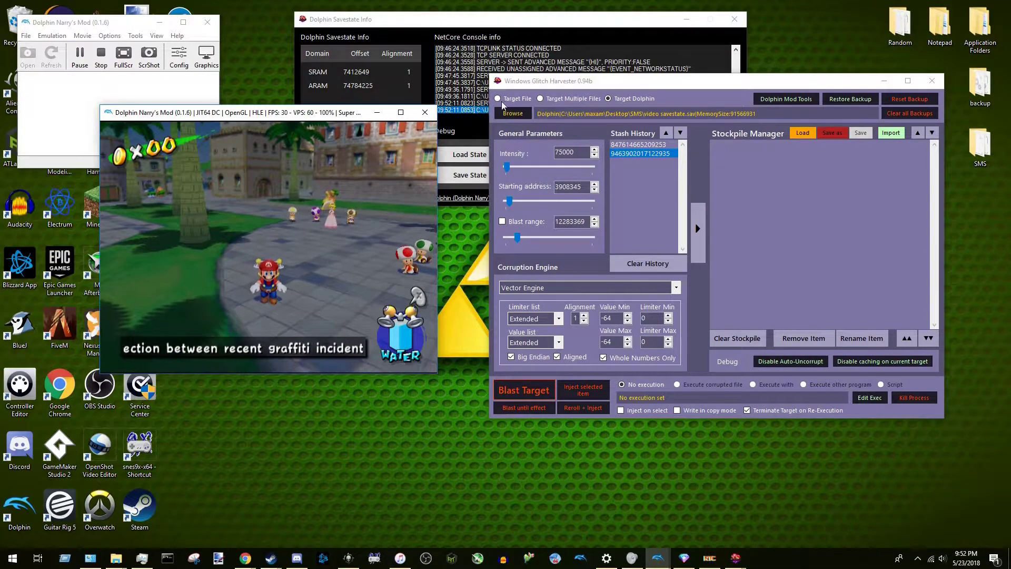
Load video corruption.sav from SMS > Good Corruptions and return focus to the game
left_click(52, 36)
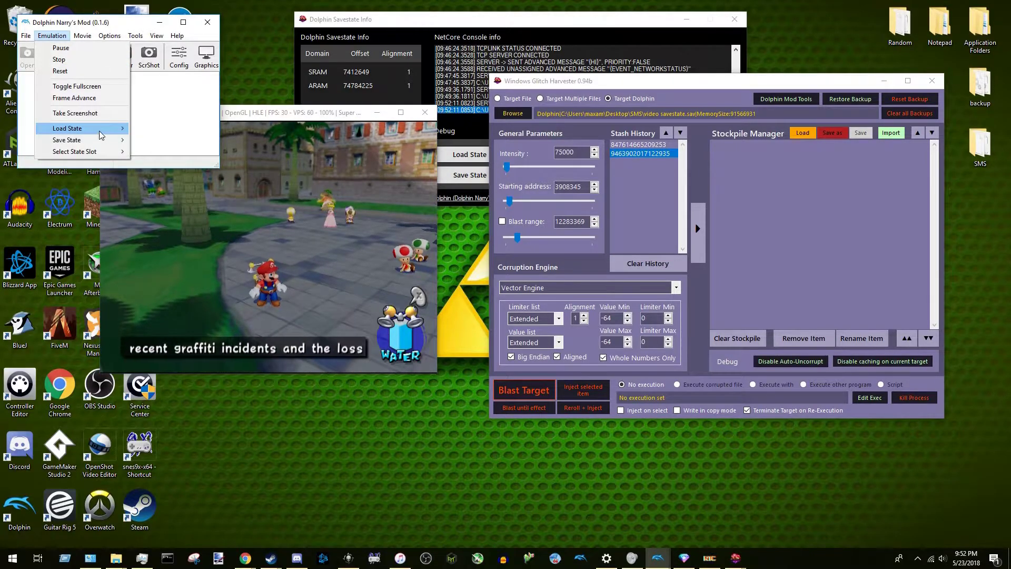
mouse_move(102, 131)
left_click(158, 129)
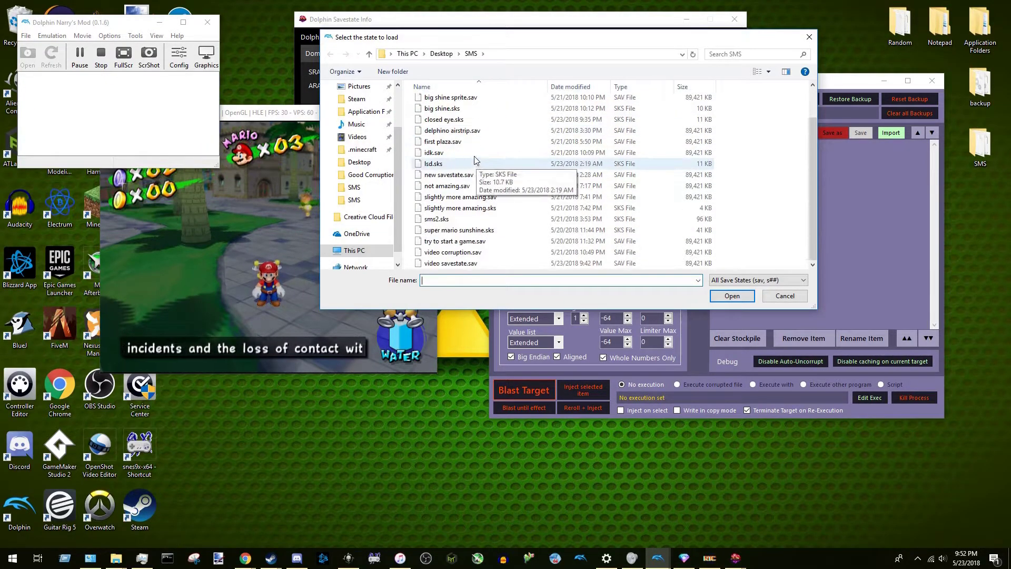
scroll(474, 160, "up", 5)
double_click(443, 103)
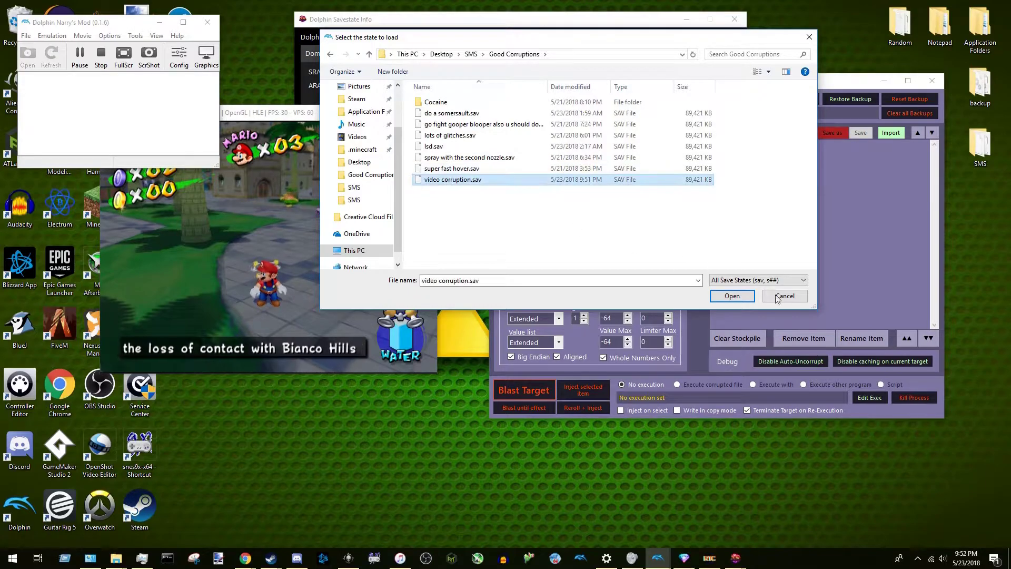
left_click(732, 295)
left_click(265, 199)
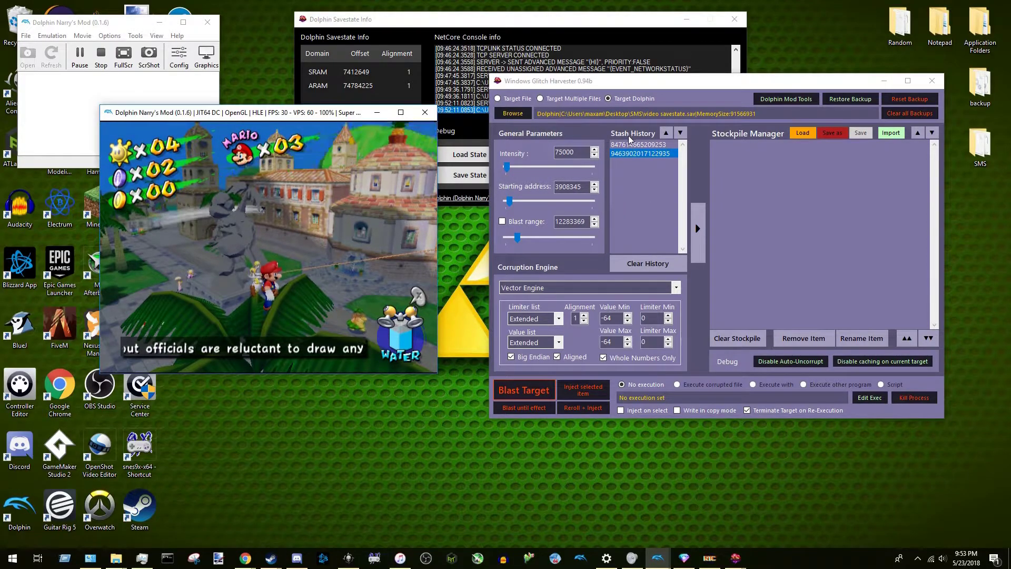
Send the latest stash entry to the Stockpile Manager, naming it 'video corruption'
left_click(638, 154)
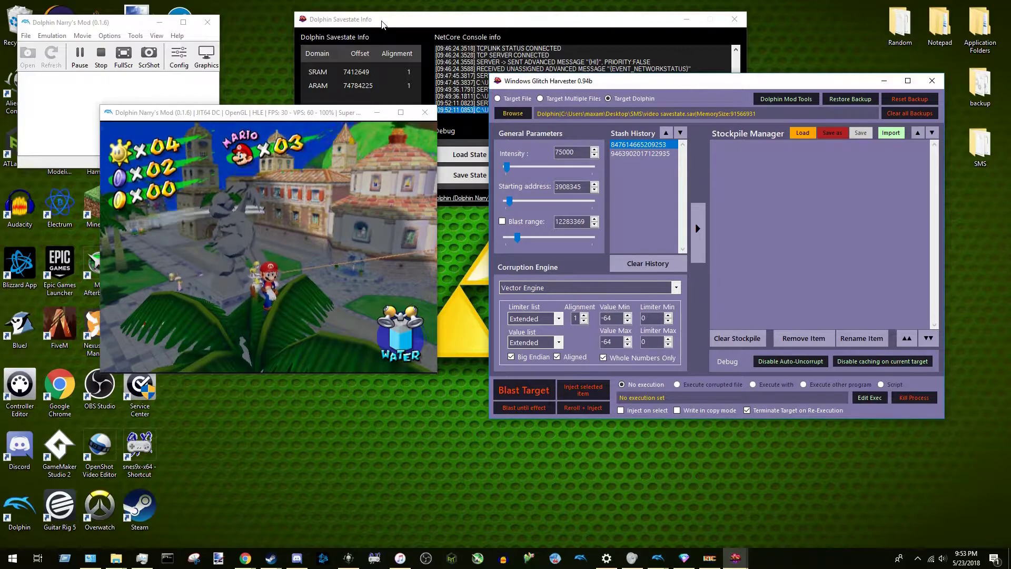
left_click(694, 215)
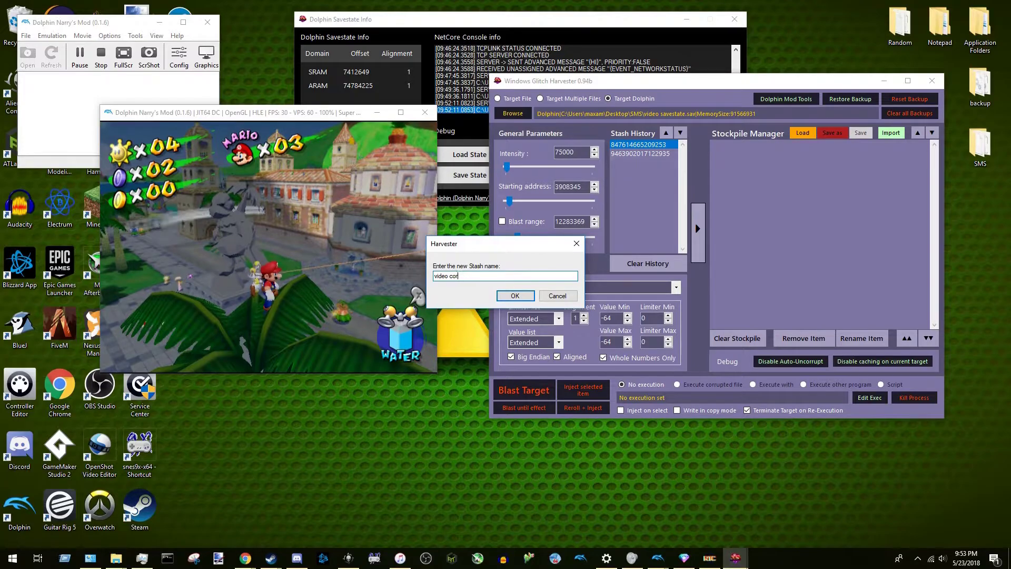
key("Return")
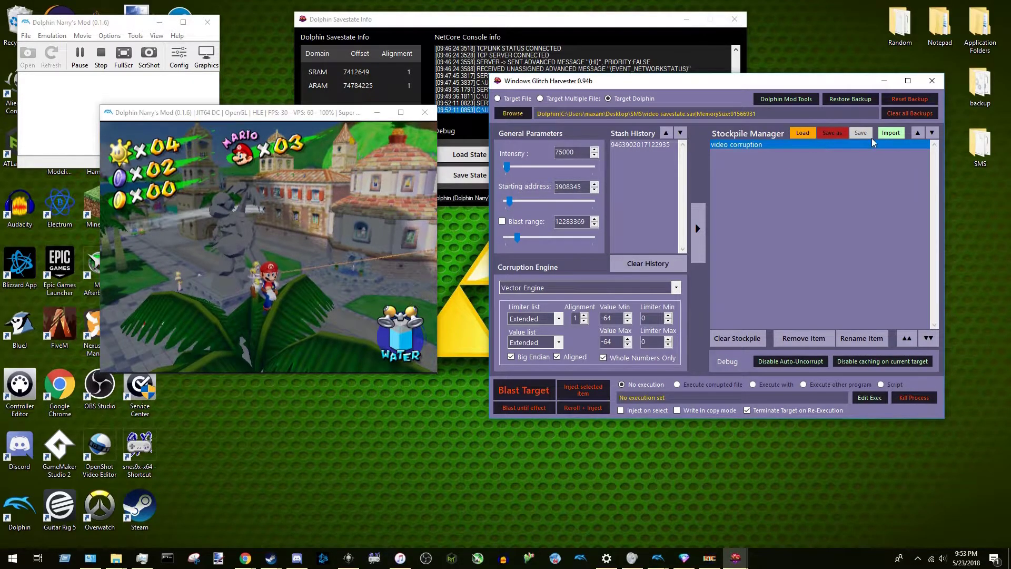
Save the stockpile under the file name 'video corruption.sks', fixing the extension
left_click(842, 134)
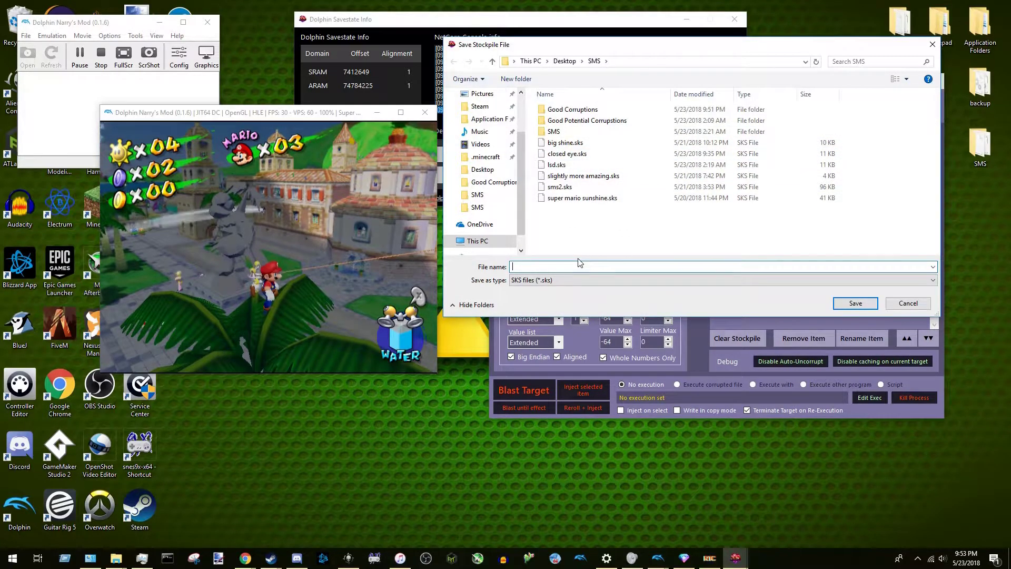
type("video")
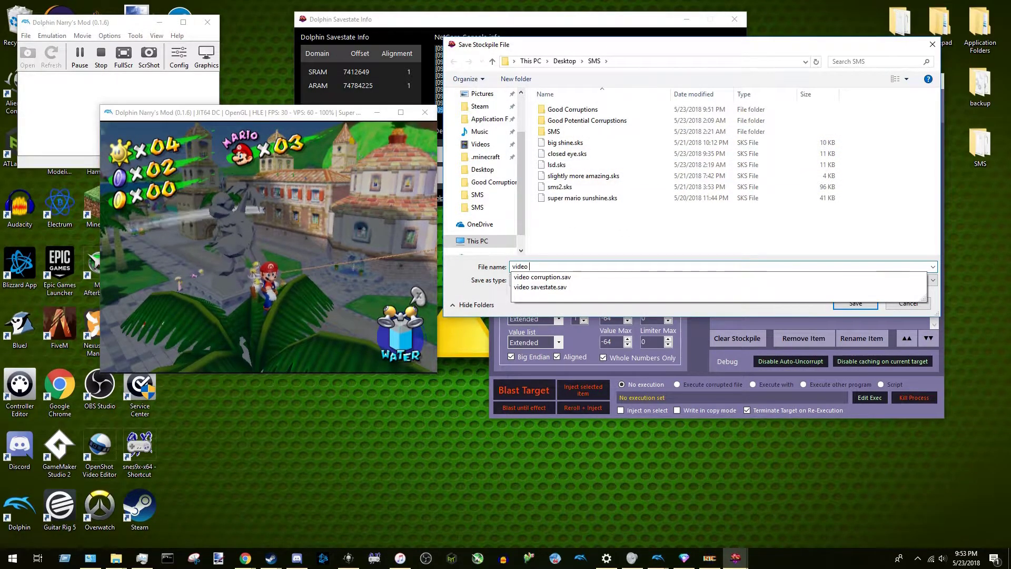
type(" corru")
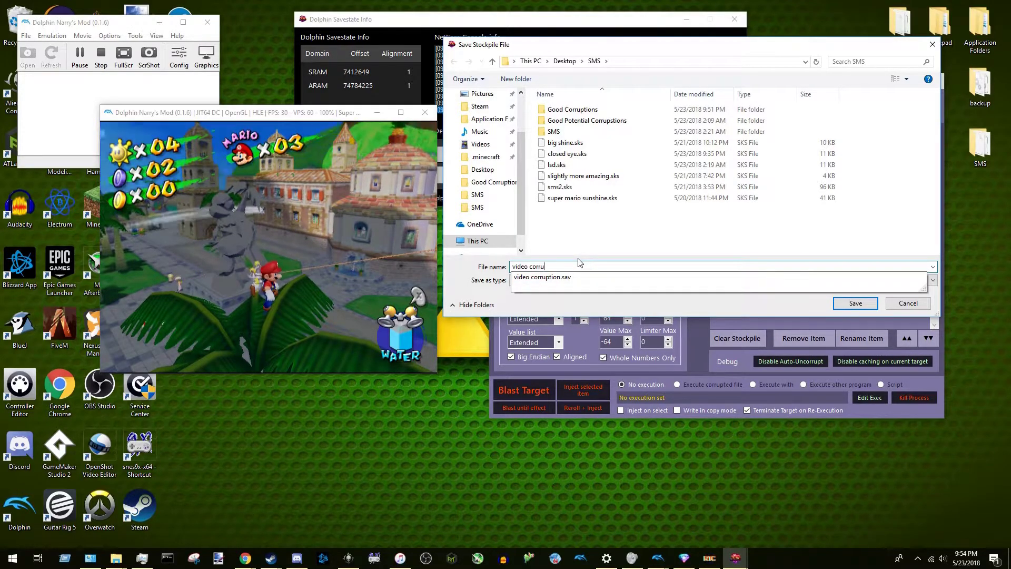
left_click(572, 278)
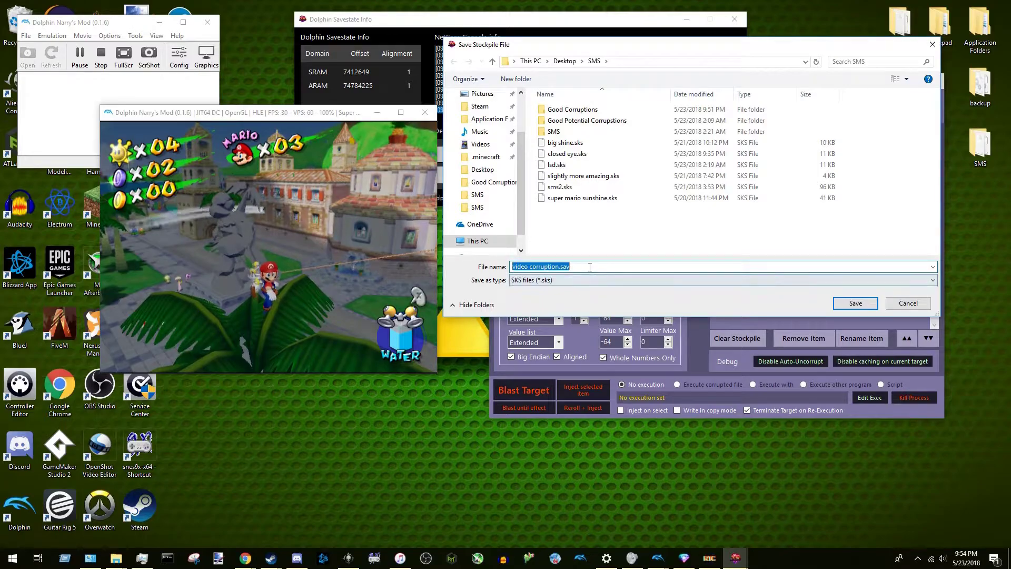
key("BackSpace")
key("BackSpace")
type("ks")
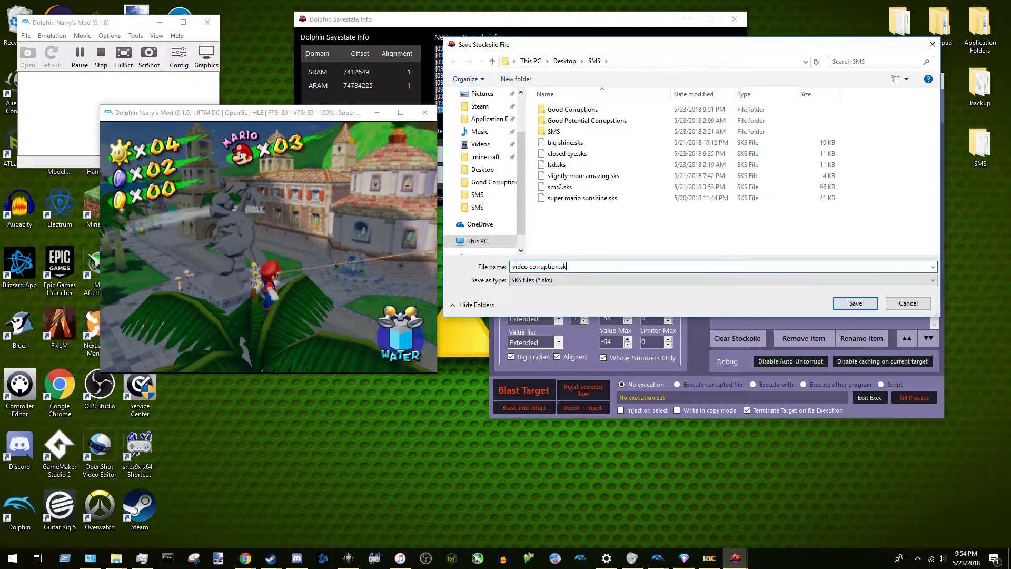
key("Return")
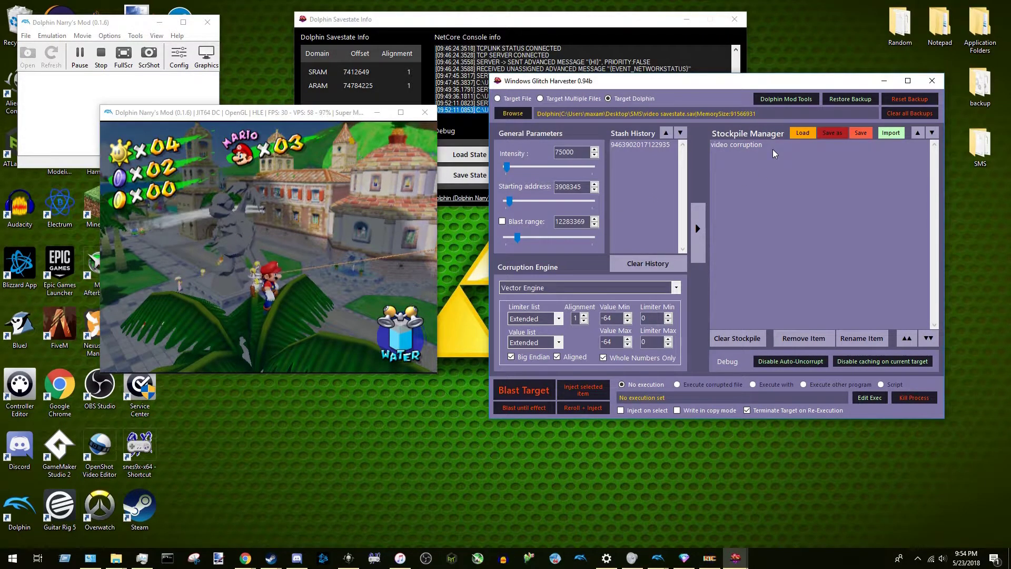
Load video corruption.sks and inject its 'video corruption' item into the running game
left_click(741, 147)
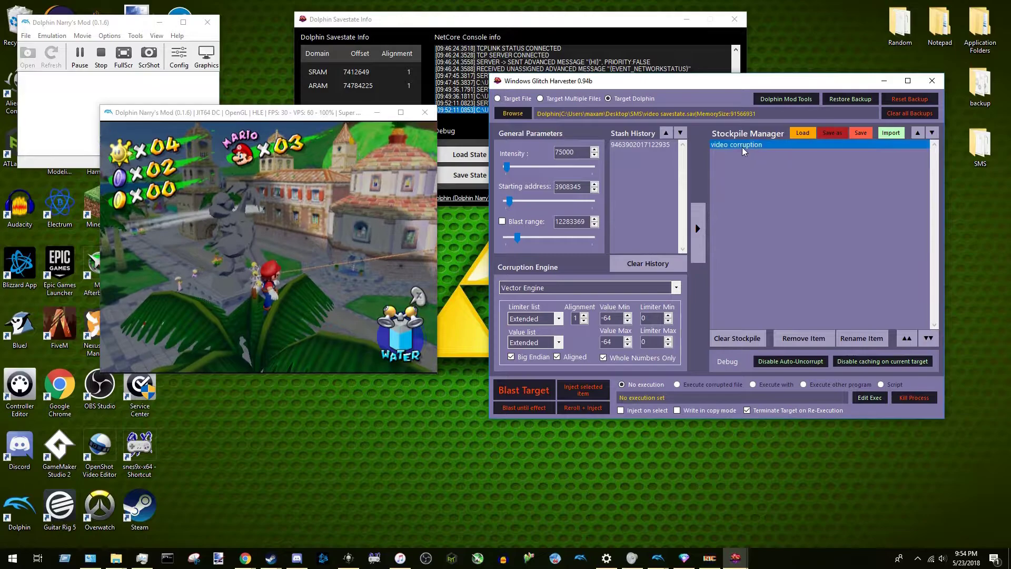
left_click(803, 132)
left_click(630, 209)
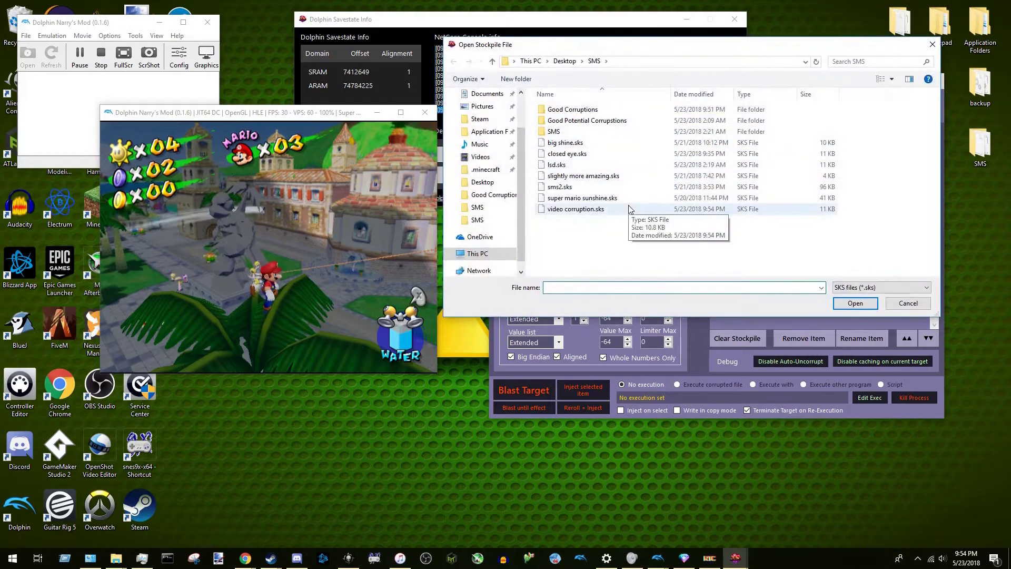
left_click(855, 303)
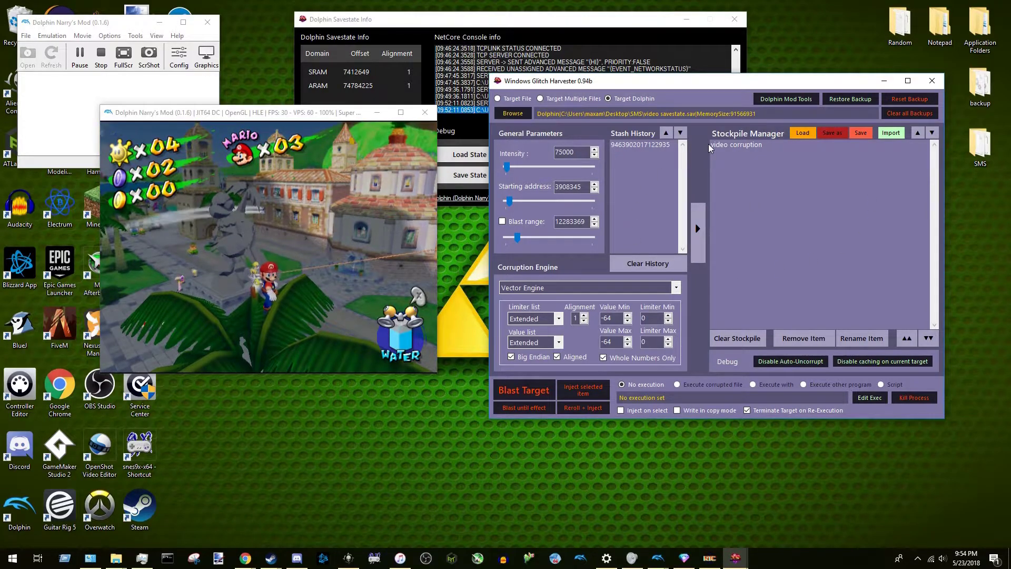
left_click(723, 144)
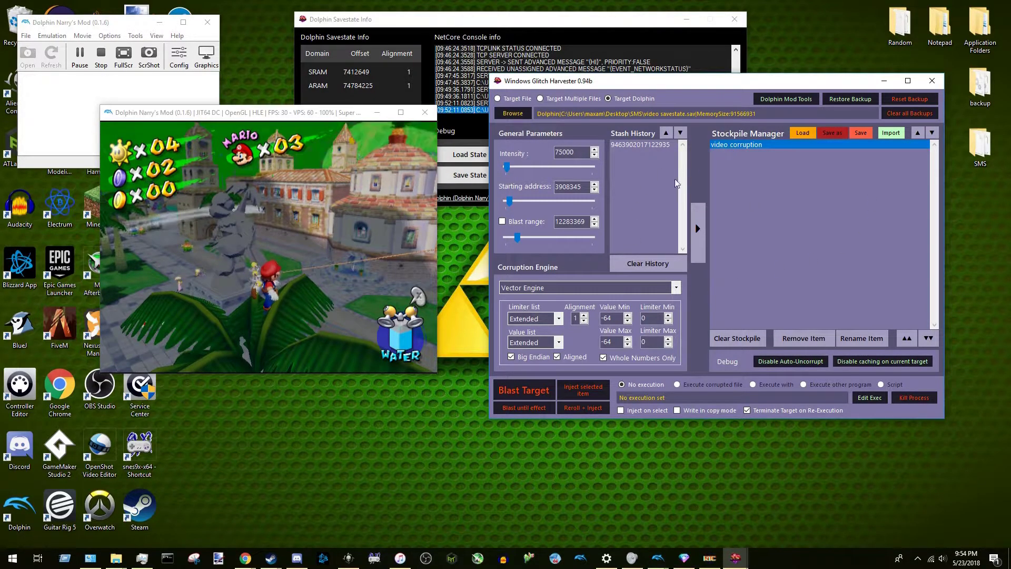
left_click(582, 392)
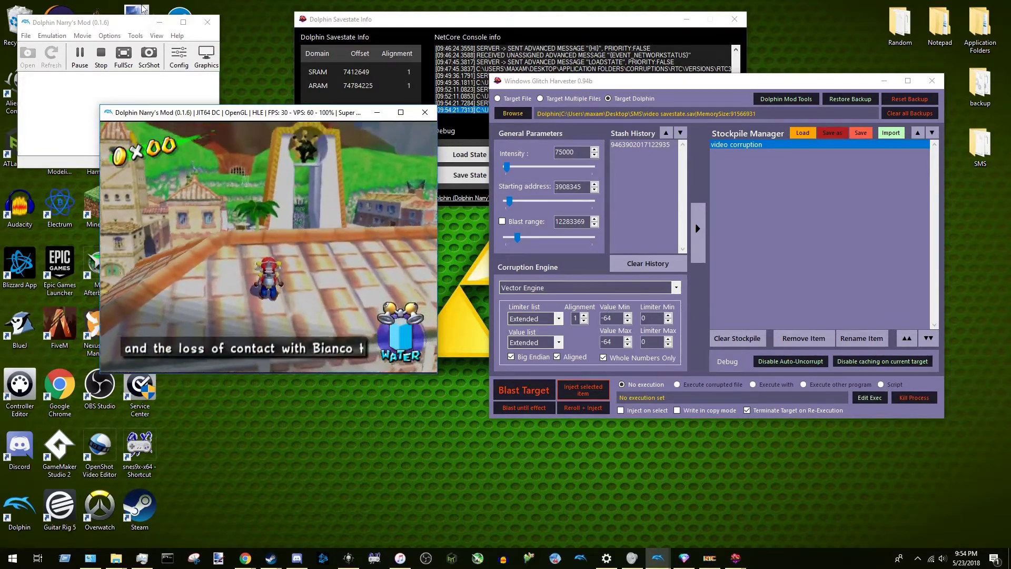
Check the savestate info window and Glitch Harvester, then focus the game window to play
left_click(527, 48)
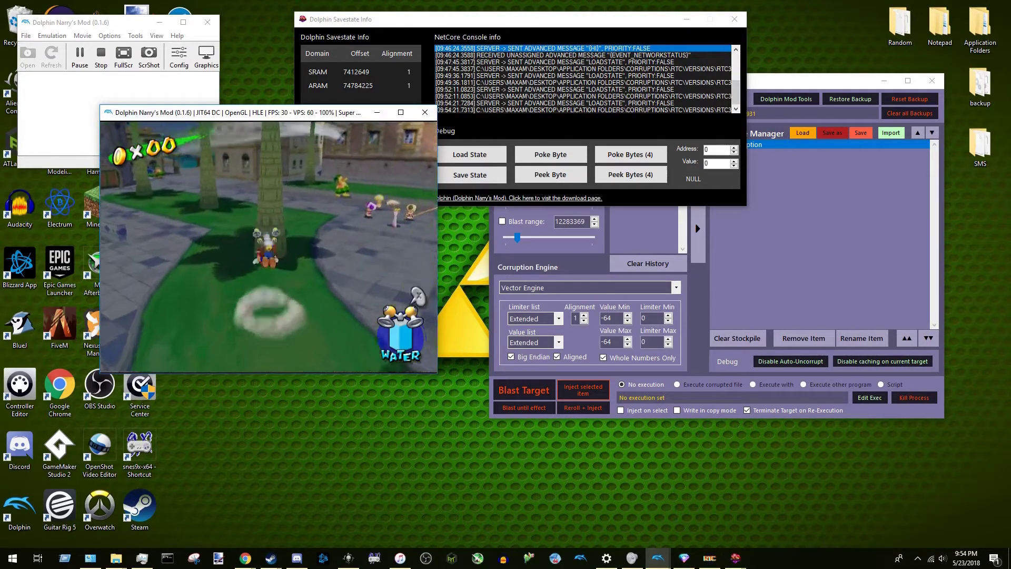
left_click(836, 226)
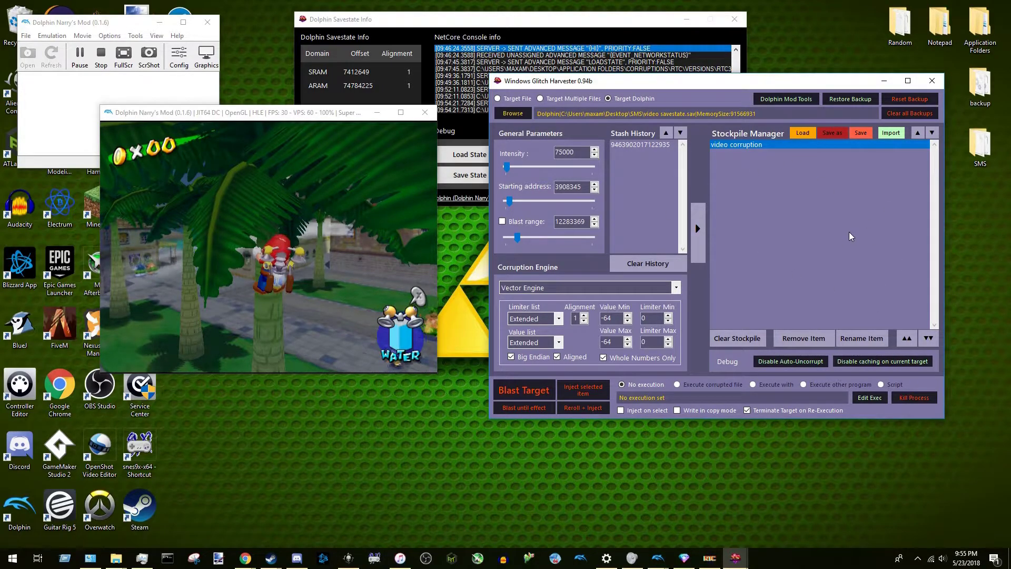
left_click(391, 199)
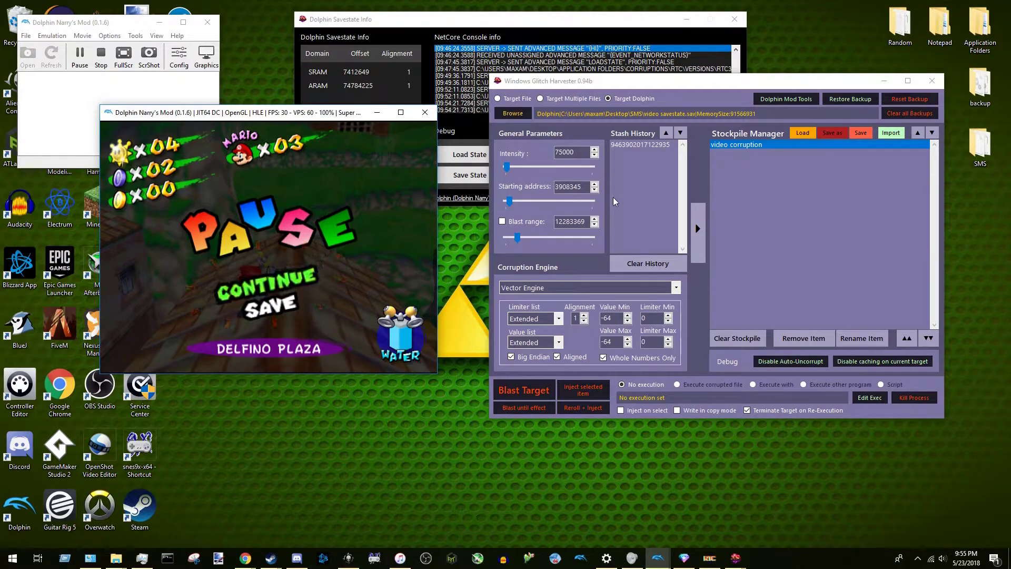
Load the lsd.sav save state from the Good Corruptions folder
left_click(54, 38)
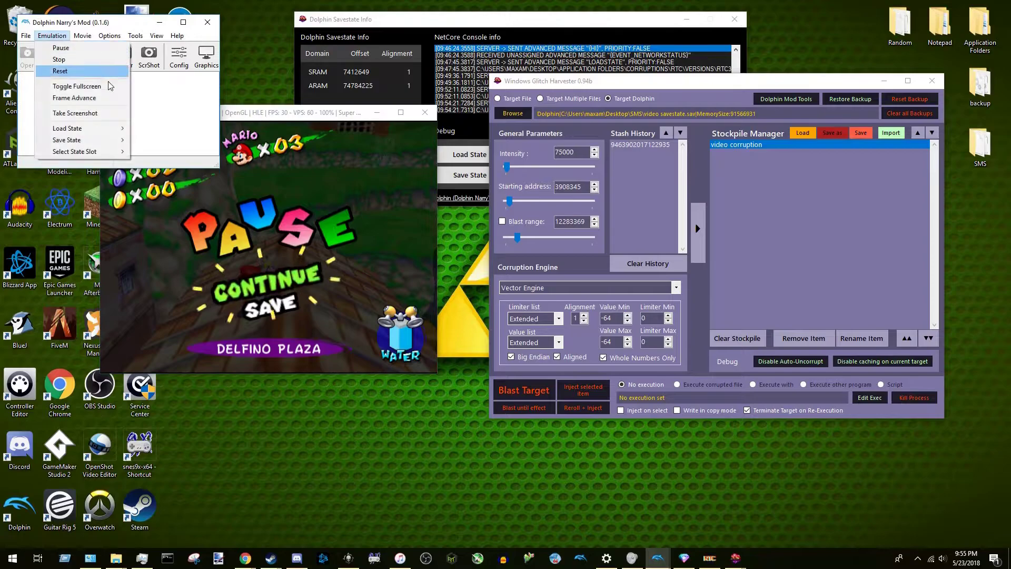
mouse_move(86, 134)
left_click(158, 130)
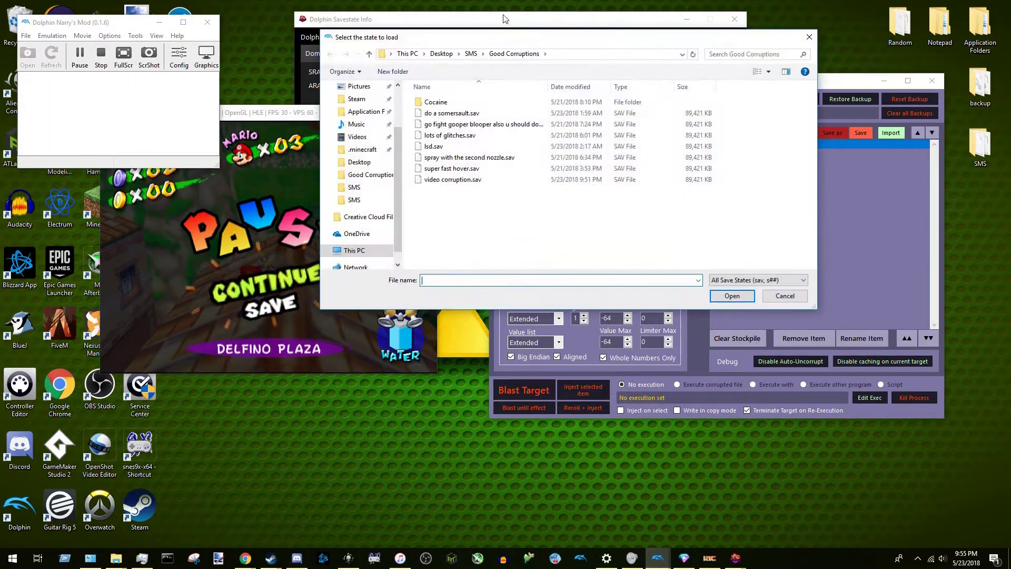
left_click_drag(502, 32, 692, 60)
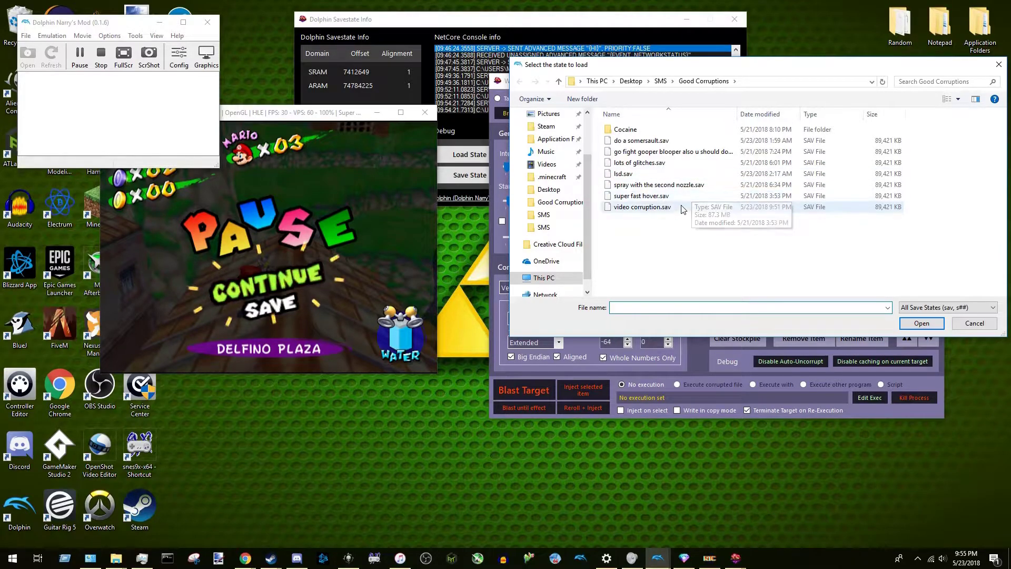
left_click(624, 176)
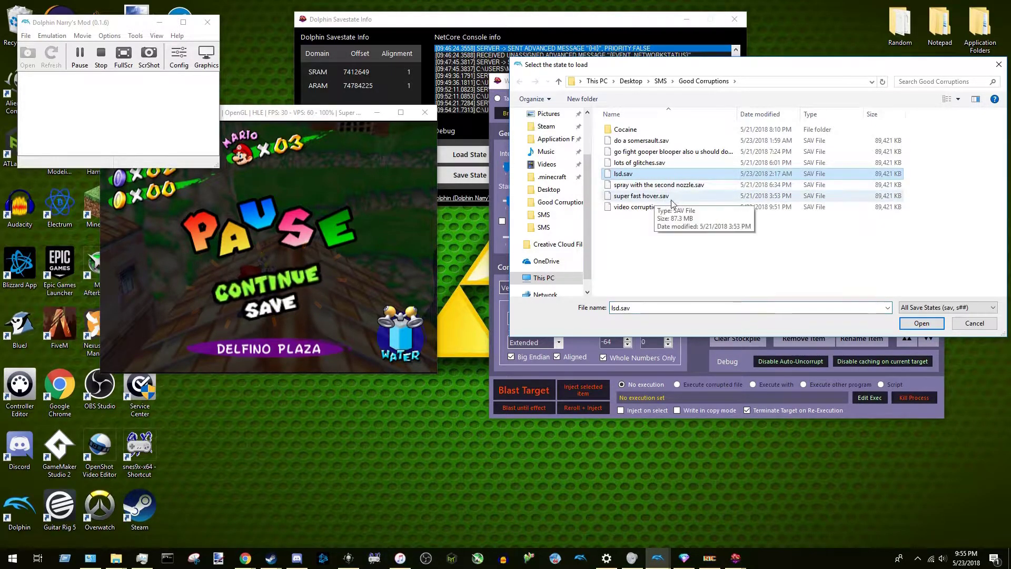
left_click(922, 324)
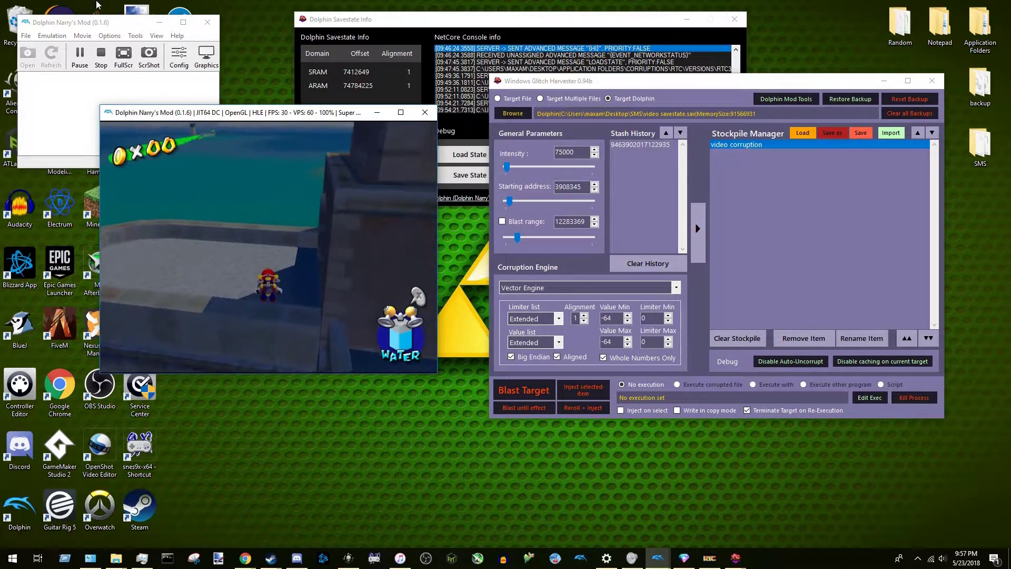
Glance at the Savestate Info window, then refocus the game window to keep playing
left_click(486, 25)
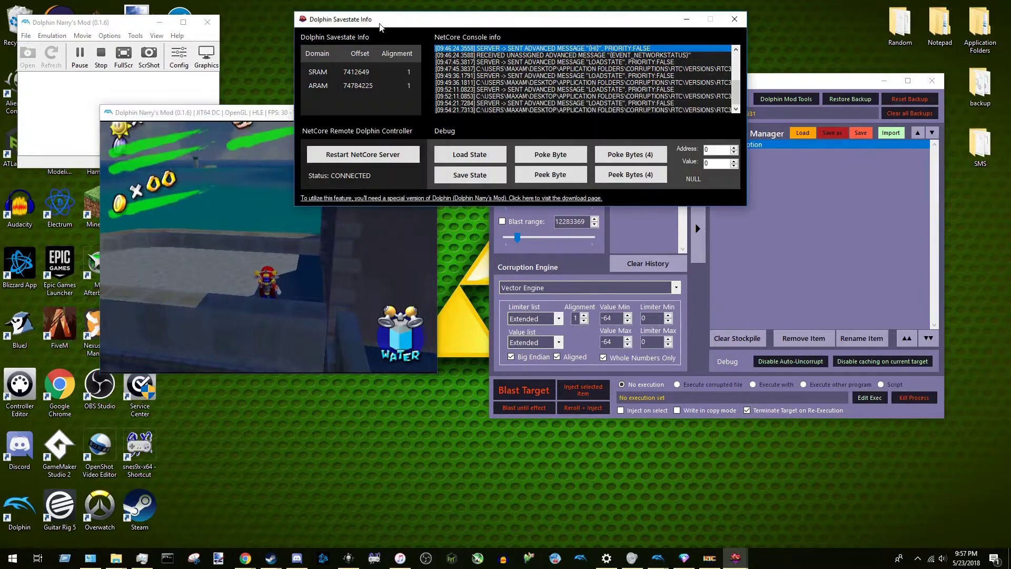
left_click(353, 285)
left_click(827, 287)
left_click(346, 254)
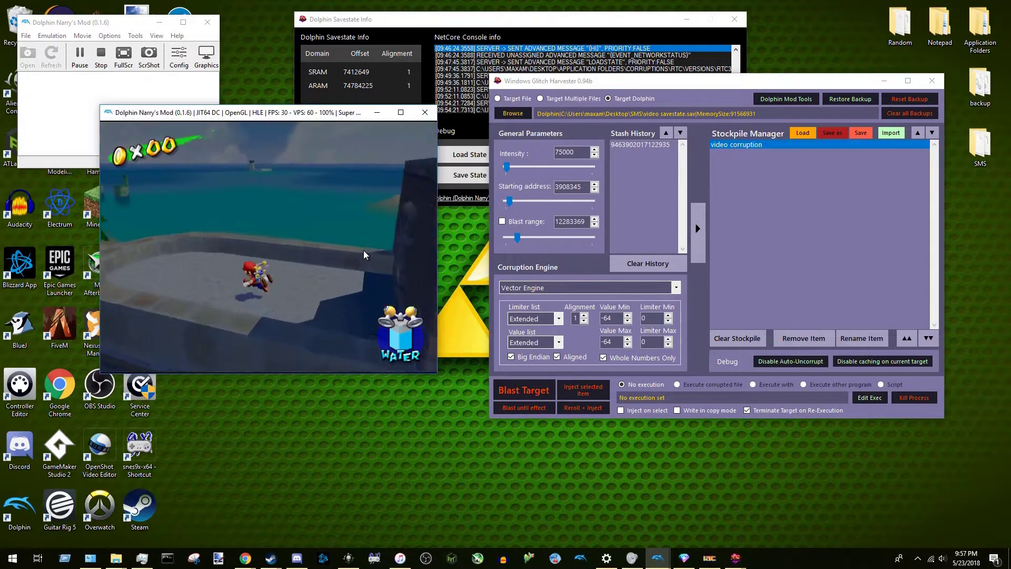